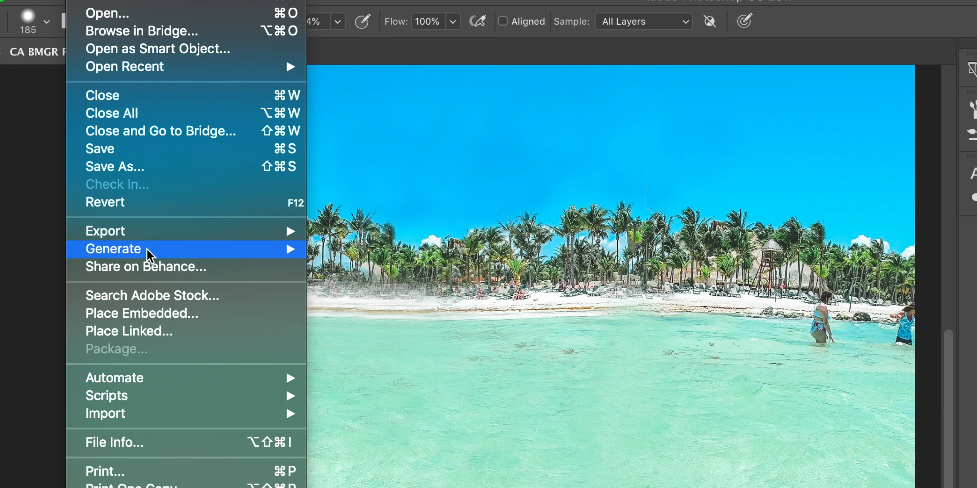
- Quick-export the beach background without the couple as a PNG
mouse_move(146, 230)
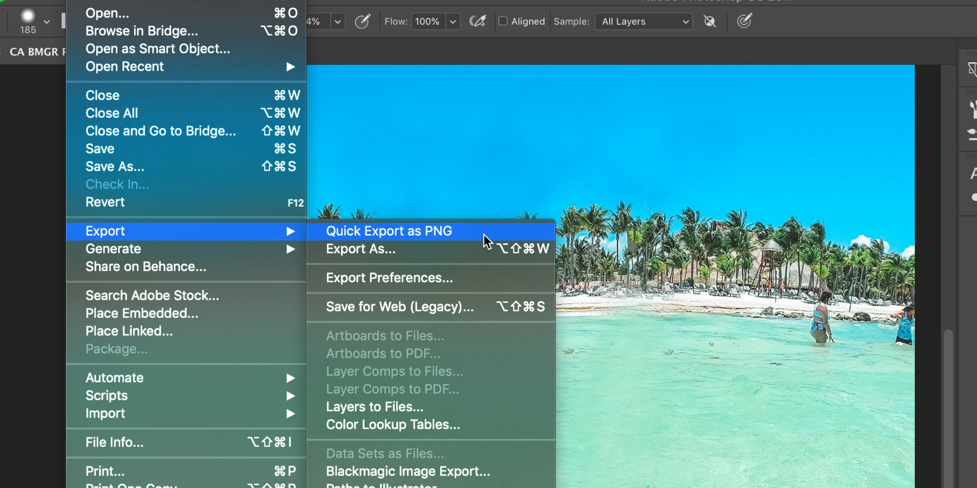
left_click(493, 235)
key("Return")
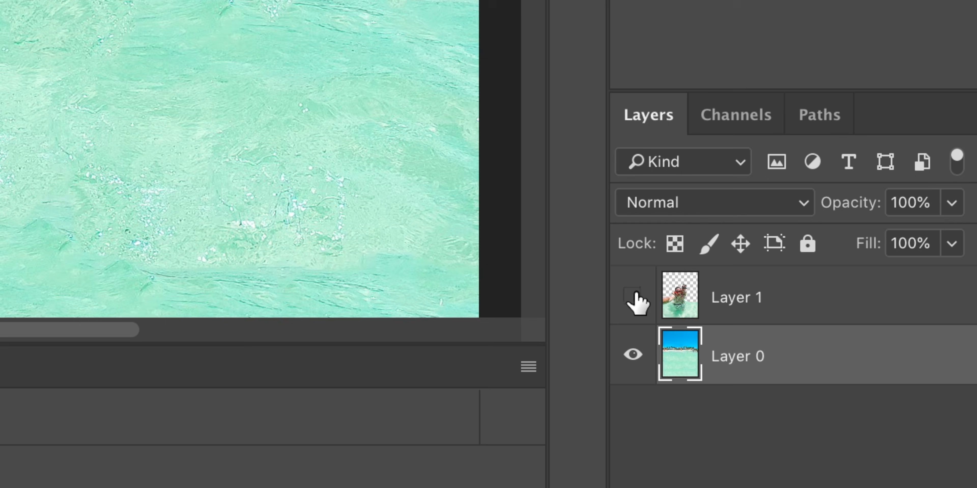
- Show only the cut-out couple layer and quick-export it as a PNG named Foreground
left_click(680, 444)
left_click(637, 366)
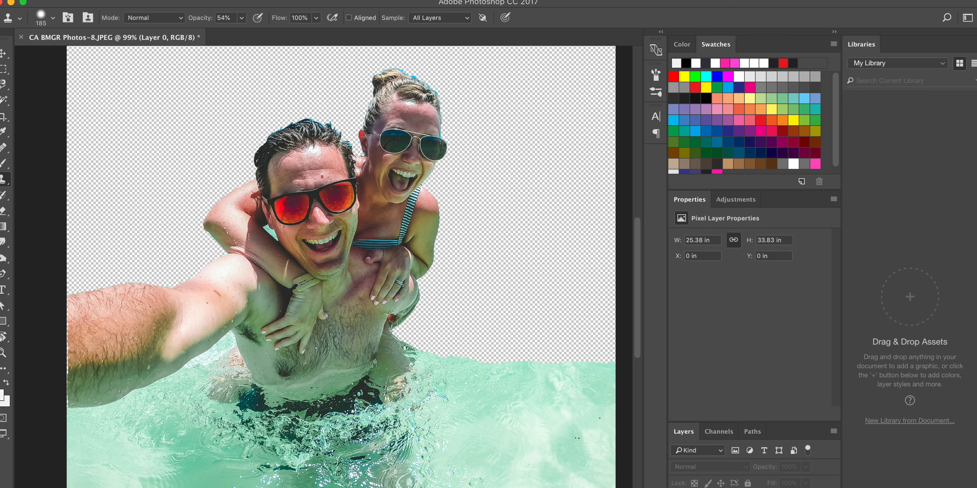
left_click(78, 1)
left_click(88, 100)
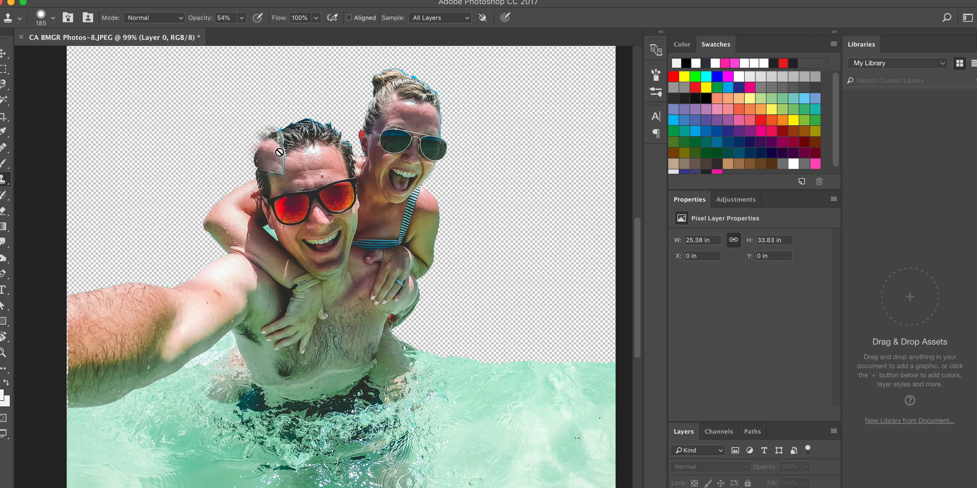
type("Fo")
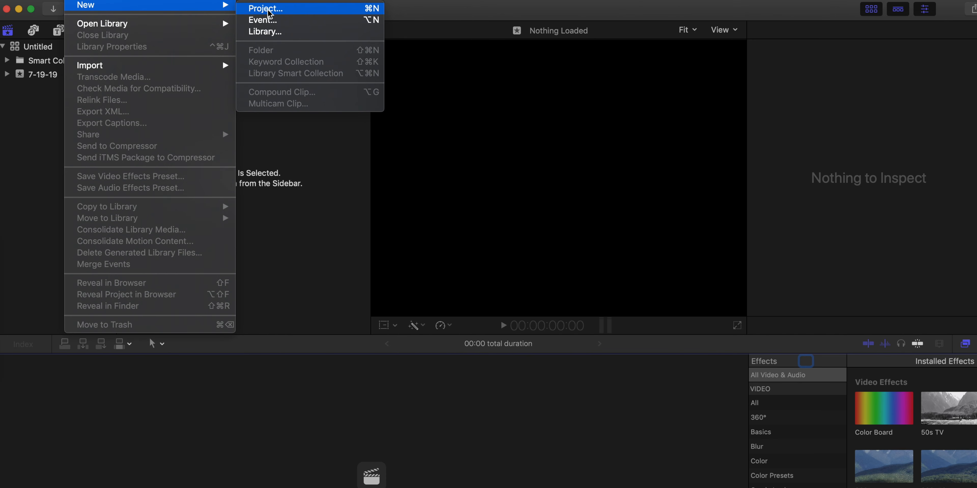
- Create a Final Cut Pro project named "Parralax Vacation" with a custom 1827 x 2436 resolution at 23.98p
left_click(265, 8)
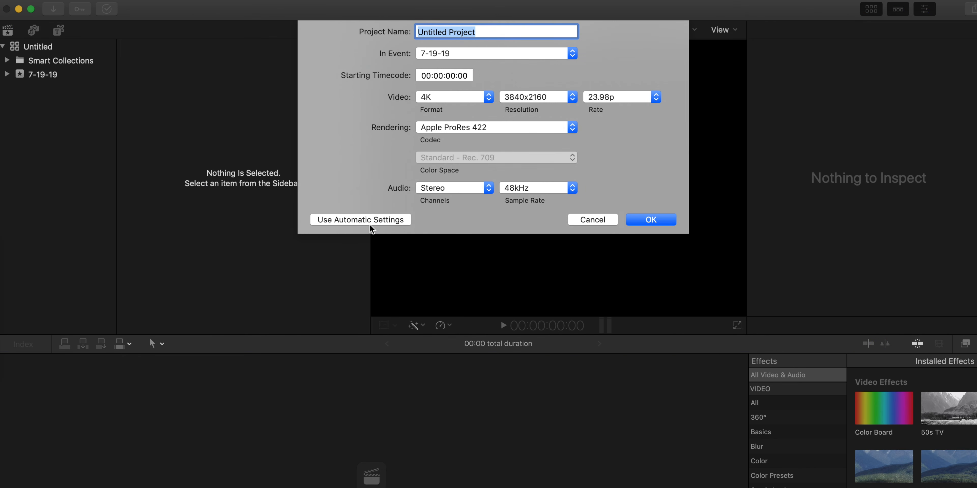
left_click(465, 101)
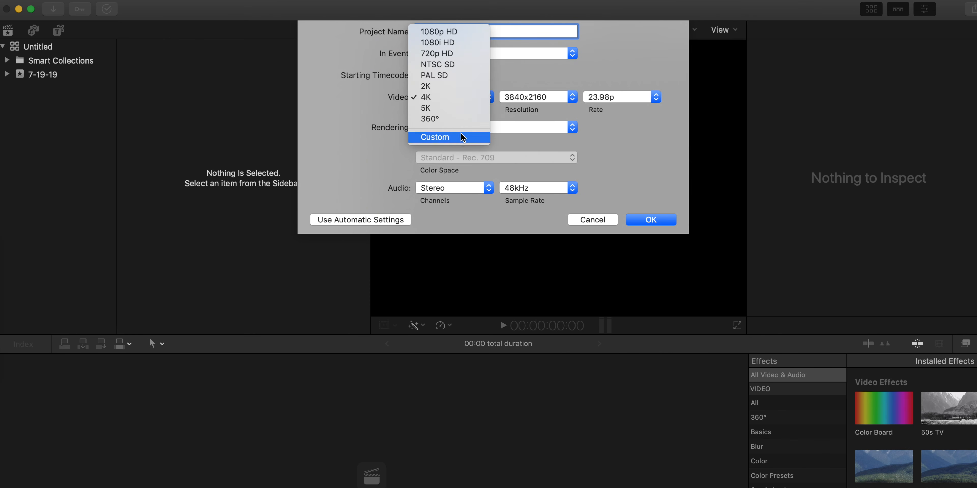
left_click(465, 138)
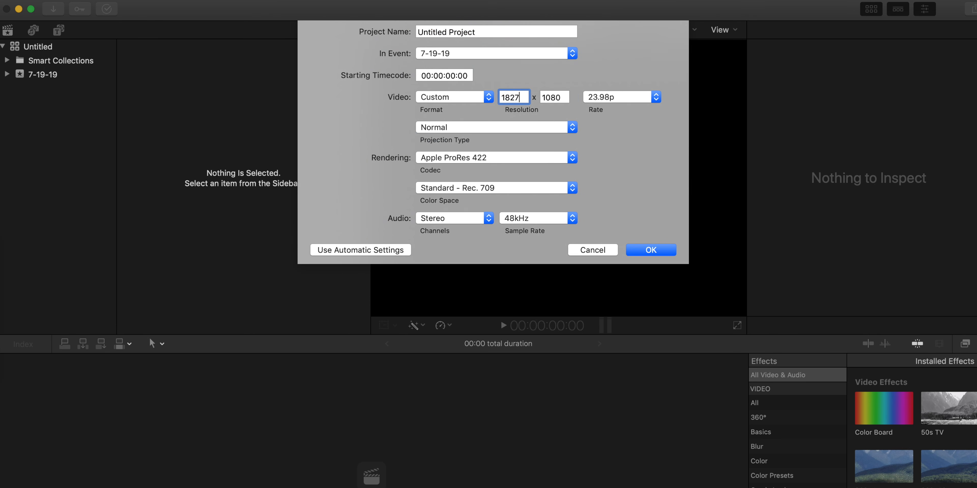
key("Tab")
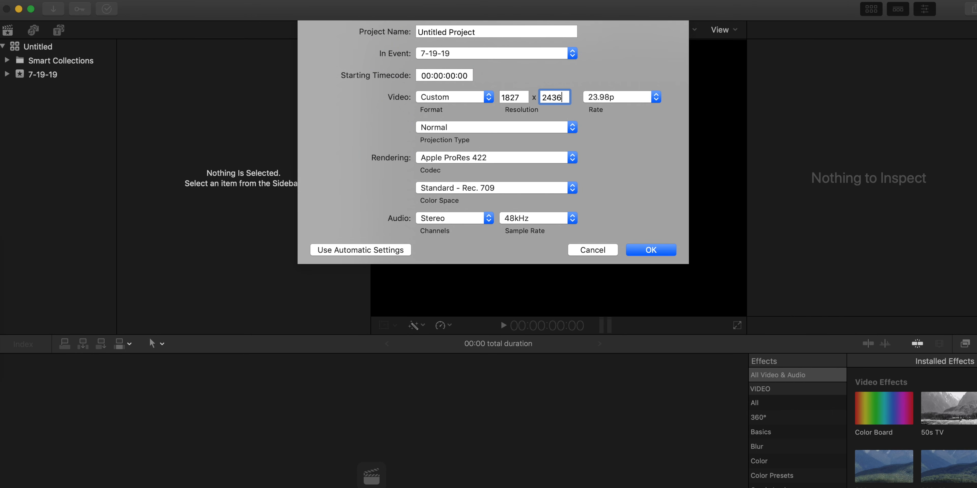
key("ctrl+Right")
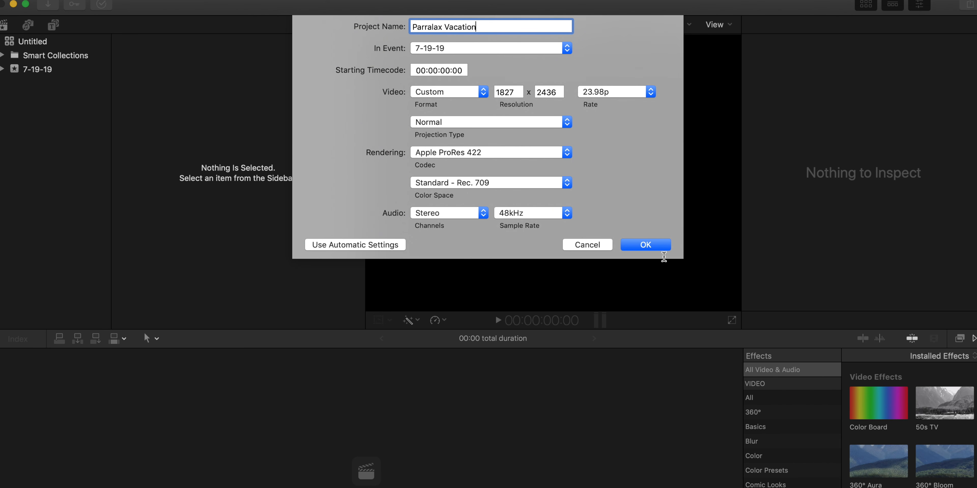
left_click(649, 244)
- Import Foreground.png and Background.png from the Desktop into the 7-19-19 event
left_click(37, 69)
right_click(34, 69)
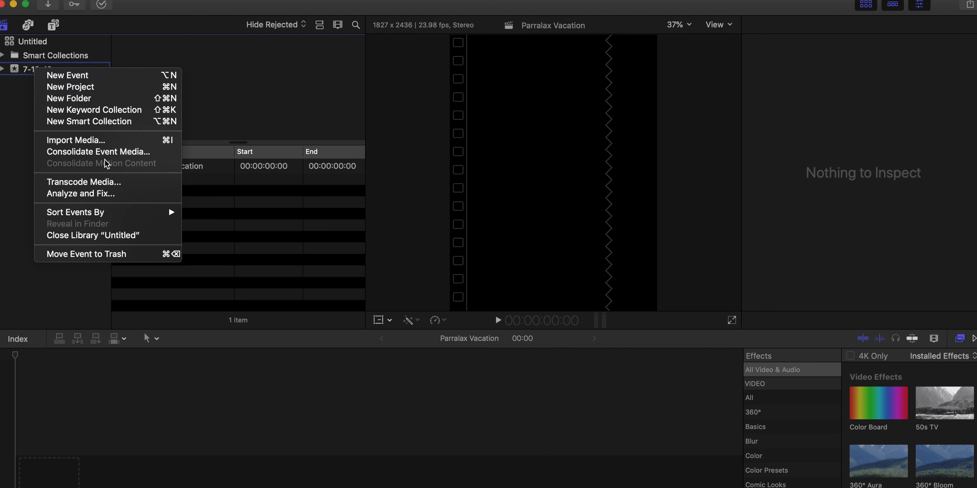
left_click(81, 140)
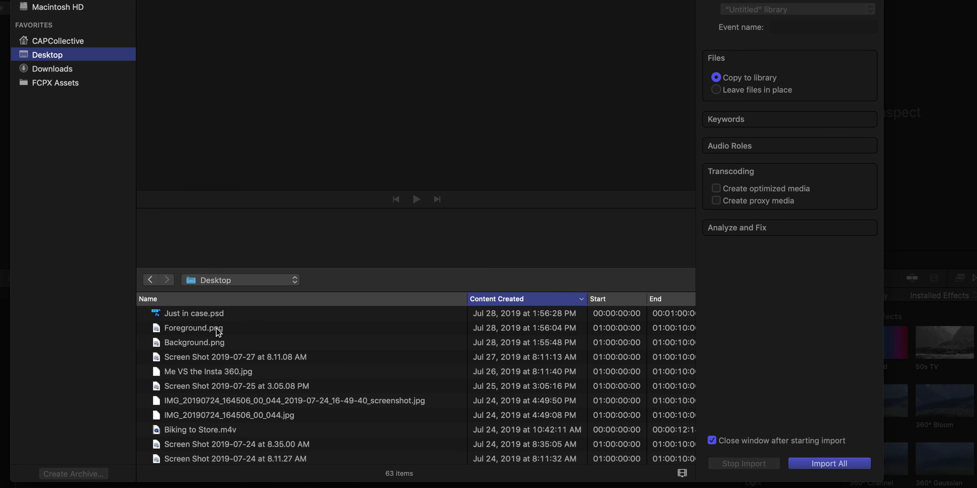
left_click(196, 329)
left_click(201, 347, "shift")
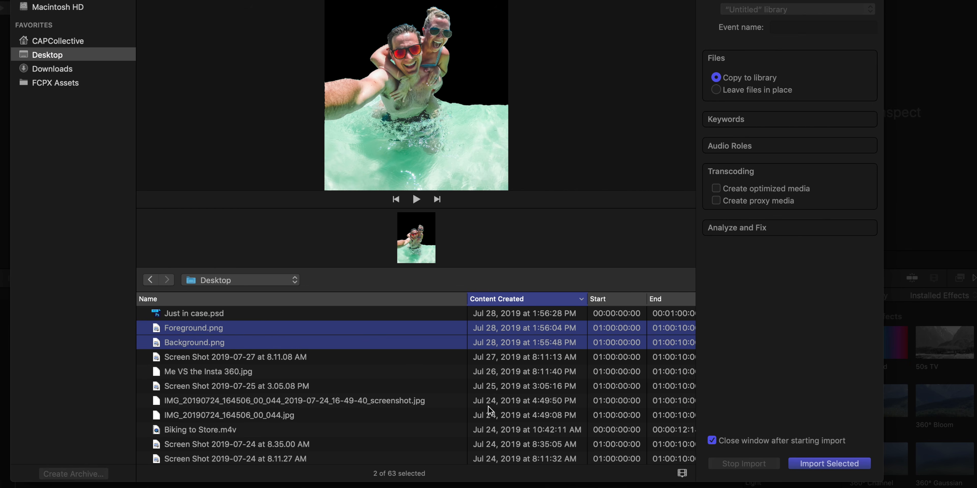
left_click(829, 465)
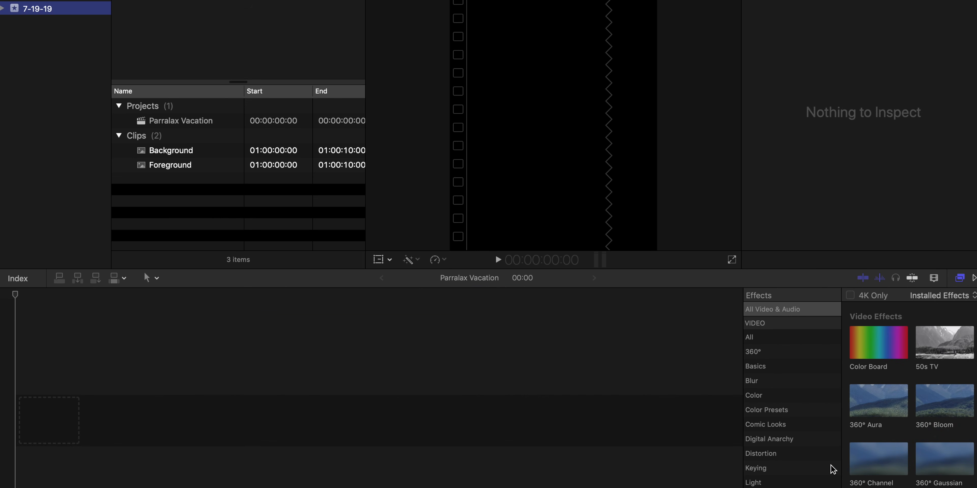
- Place the Background clip at the start of the project timeline
left_click_drag(180, 155, 180, 427)
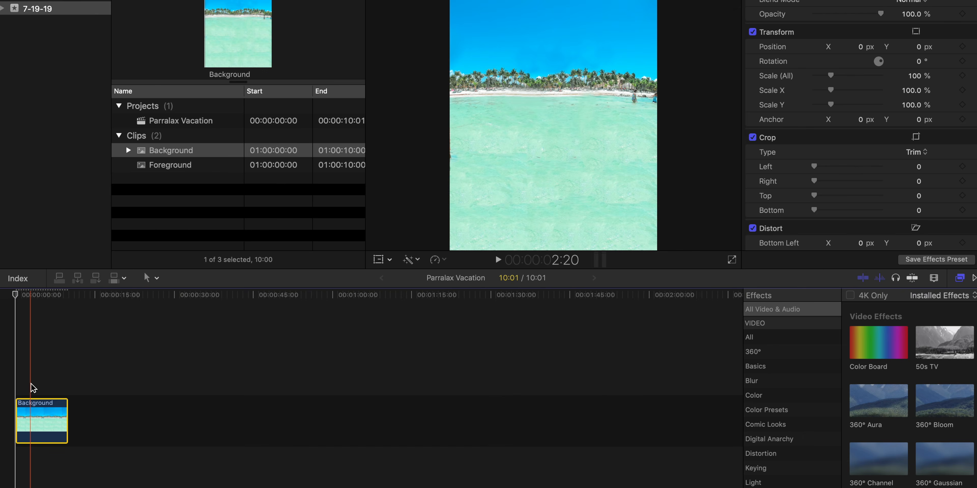
key("super+equal")
key("super+equal")
key("super+equal")
scroll(42, 391, "left", 5)
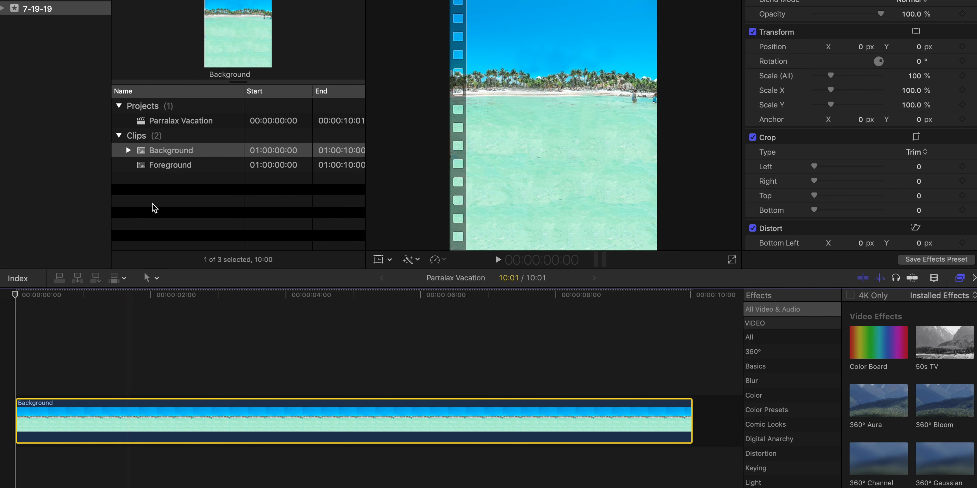
- Place the Foreground clip directly above the Background clip, starting at the beginning of the timeline
left_click(173, 122)
left_click(174, 163)
left_click_drag(175, 164, 7, 355)
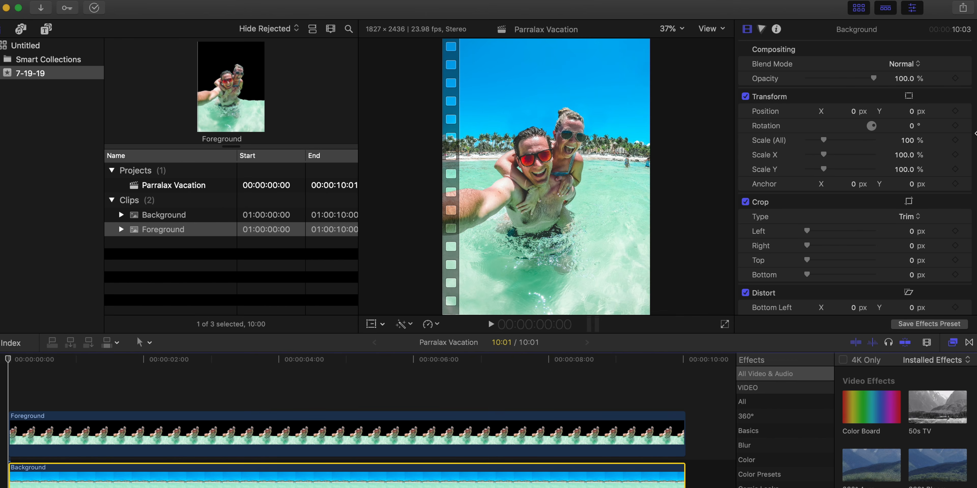
- Add opacity, position and scale keyframes to the Background clip on its first and last frames
left_click(955, 111)
left_click(955, 140)
left_click(685, 360)
key("Left")
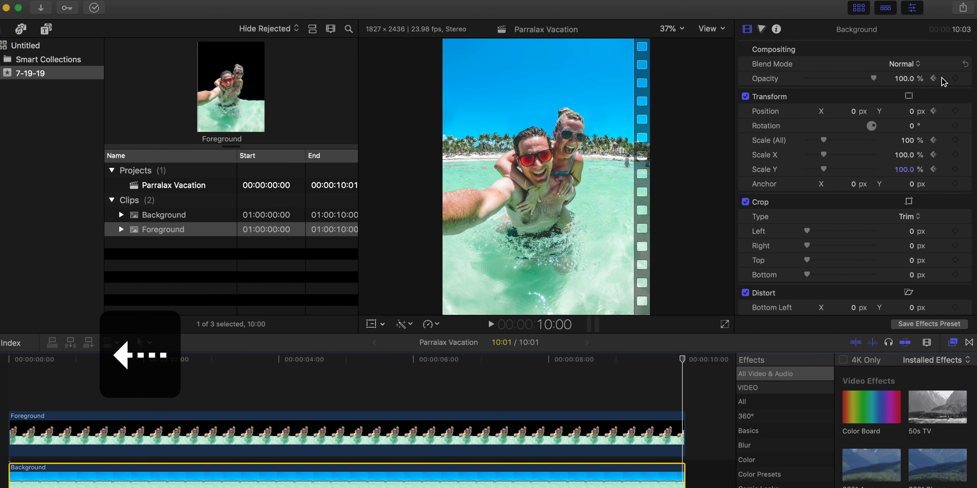
left_click(956, 78)
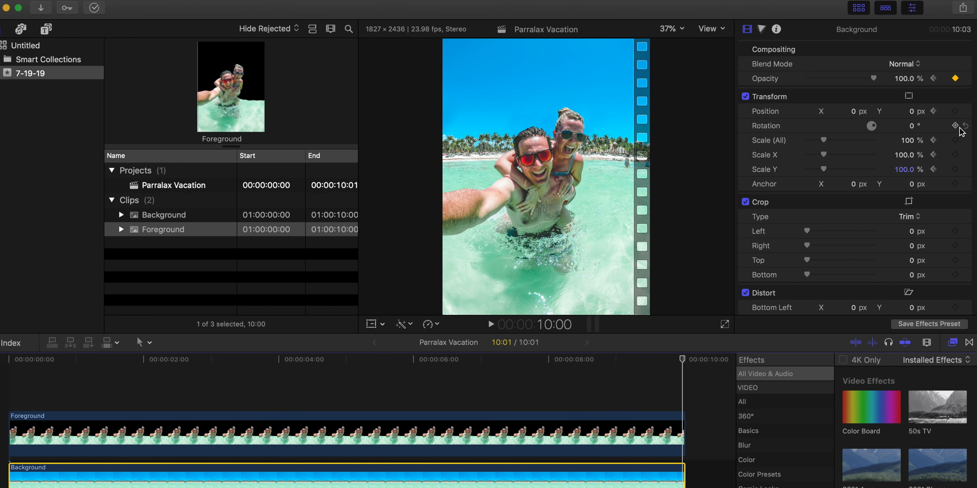
left_click(955, 111)
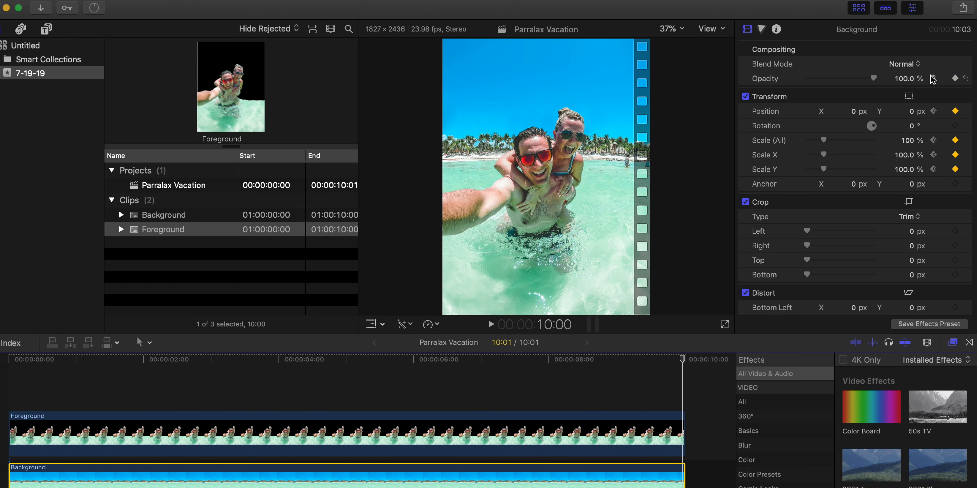
- Set the Background clip's overall scale to 115% and its opacity to 75% on the last frame
left_click_drag(908, 144, 908, 137)
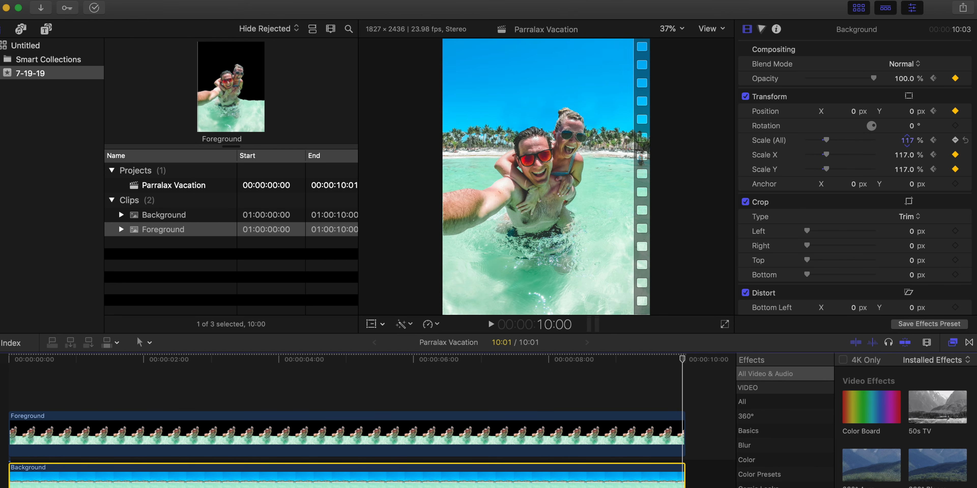
left_click(908, 141)
type("115")
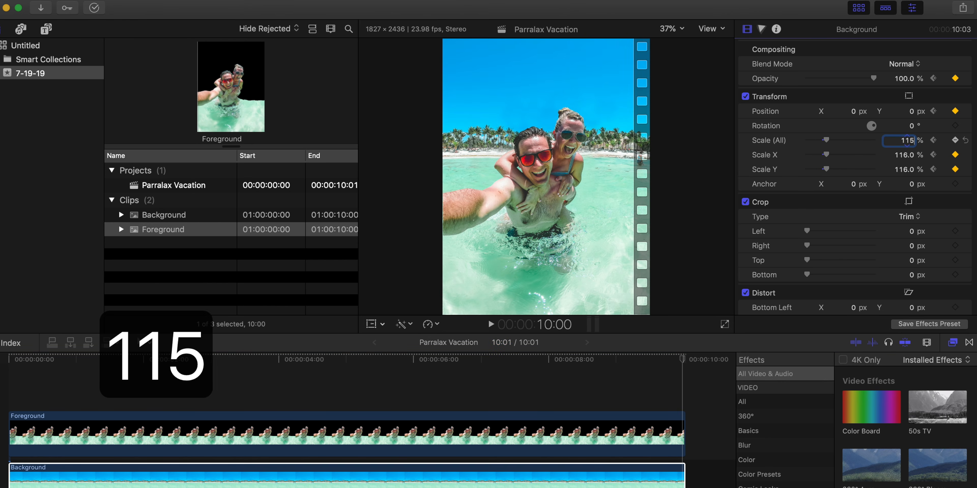
key("Return")
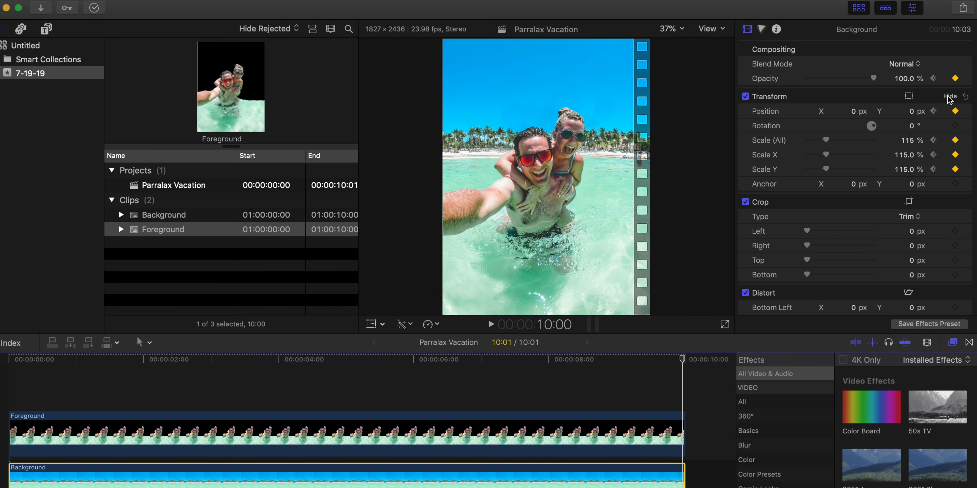
left_click(903, 80)
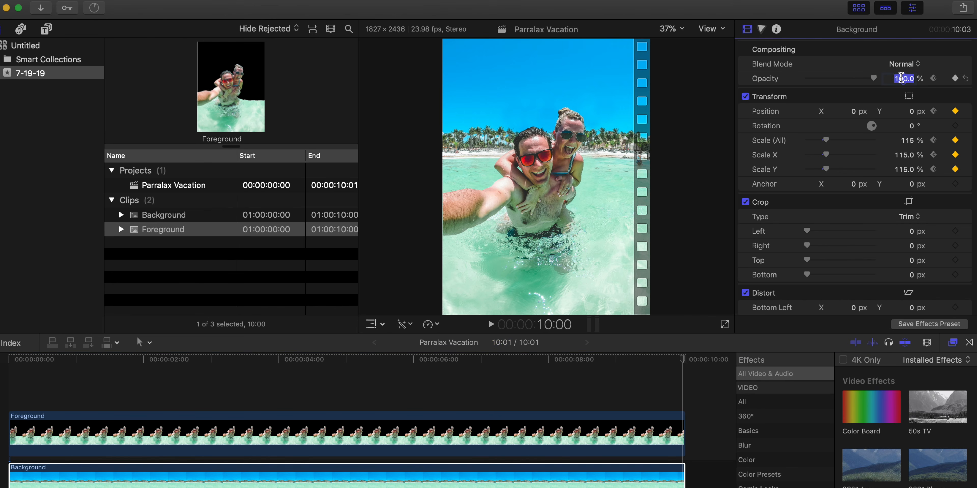
type("75")
key("Return")
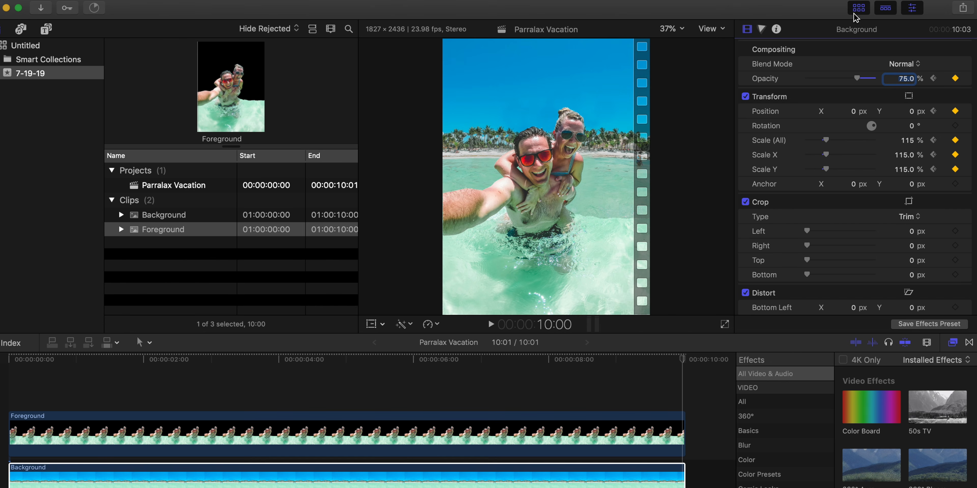
- Play the animation from the start to review the background zoom and fade
scroll(224, 405, "left", 1)
key("space")
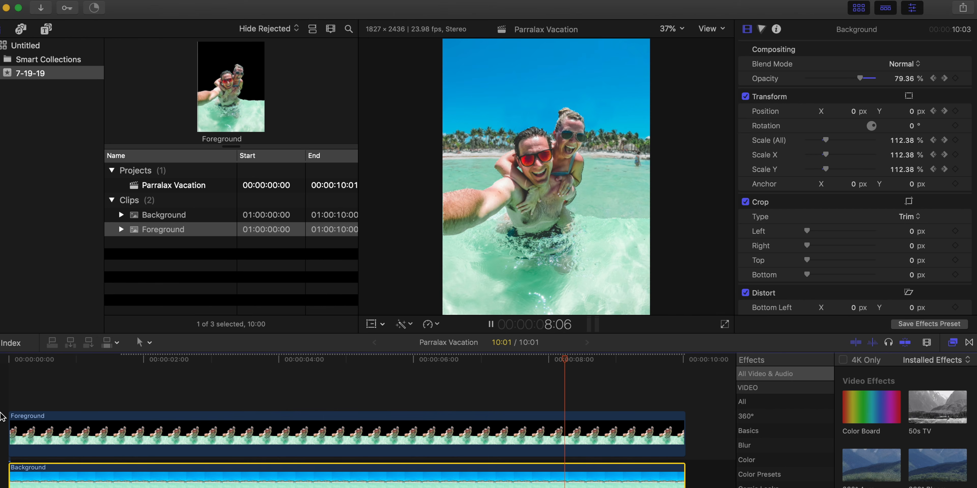
key("space")
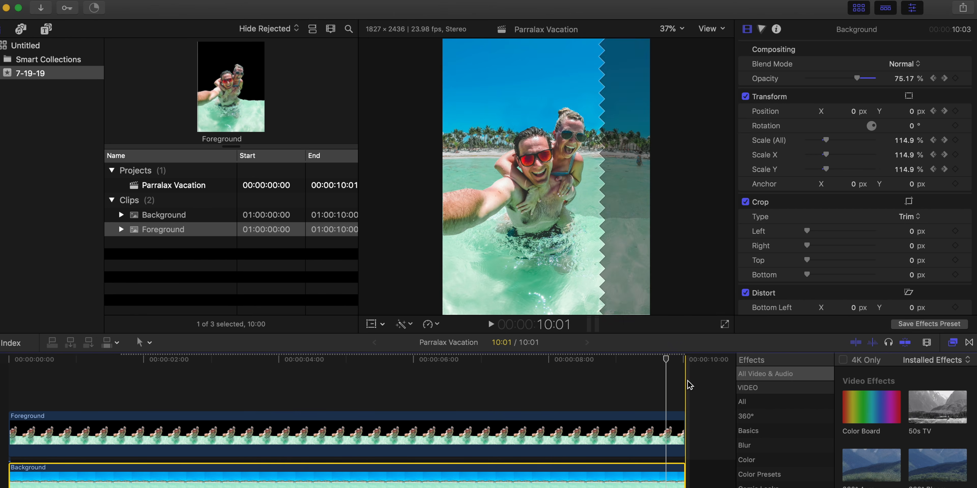
key("space")
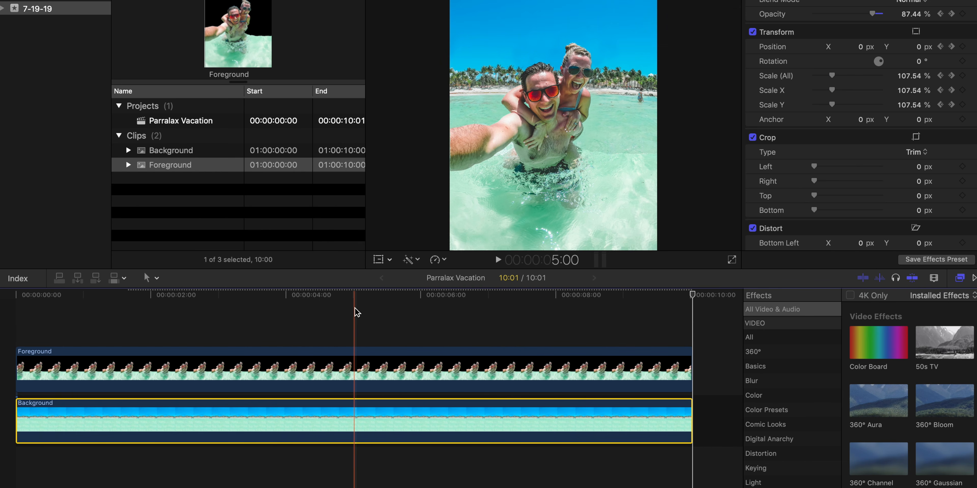
- Cut both the Foreground and Background clips at 5:00 and delete everything after the cut
key("super+b")
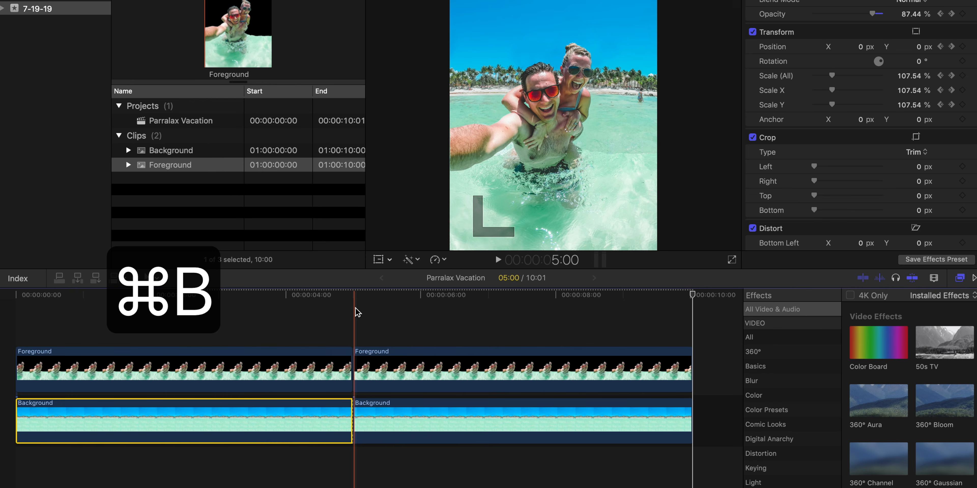
key("BackSpace")
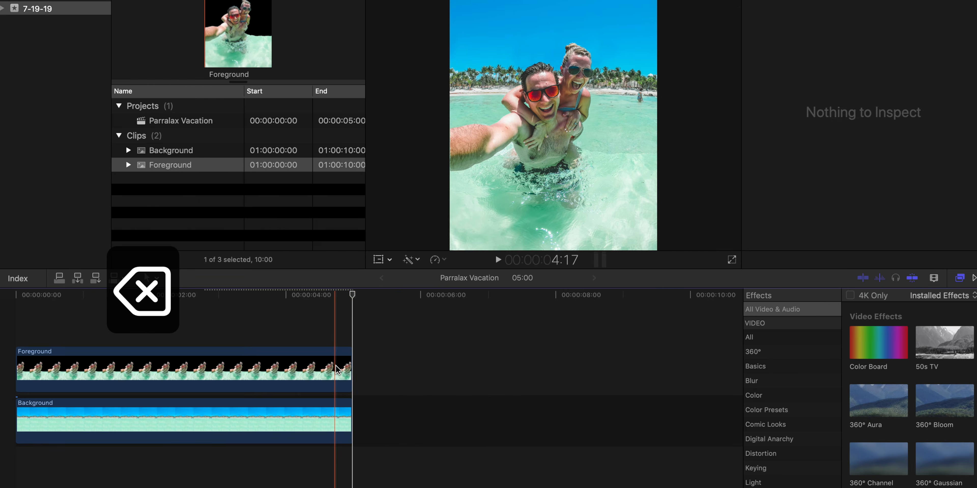
- Set the shortened Background clip's opacity to 75% on its last frame at 4:23
left_click(339, 431)
left_click(339, 293)
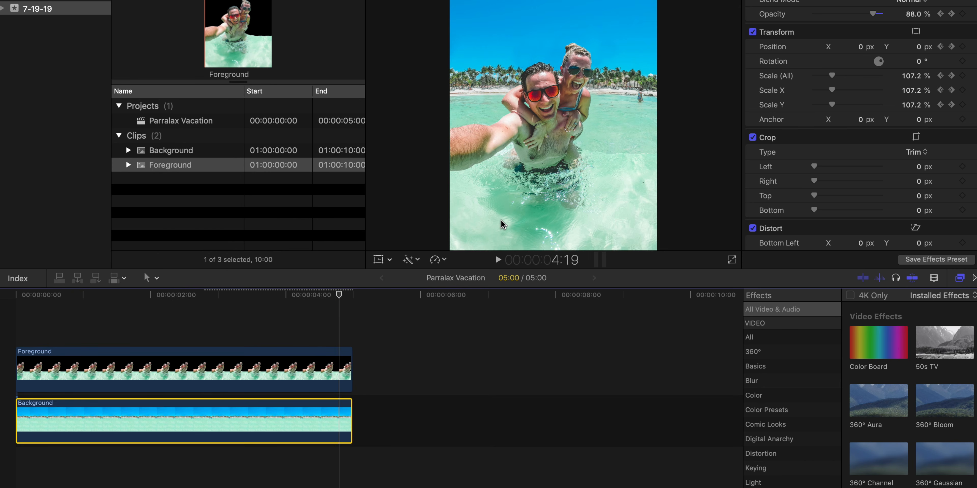
key("Right")
key("Right")
key("Right")
key("Right")
key("Right")
key("Right")
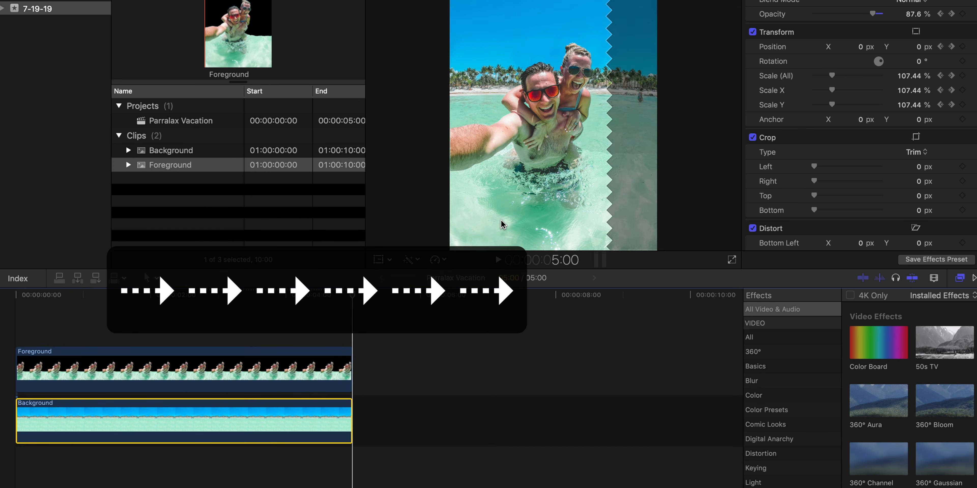
key("Left")
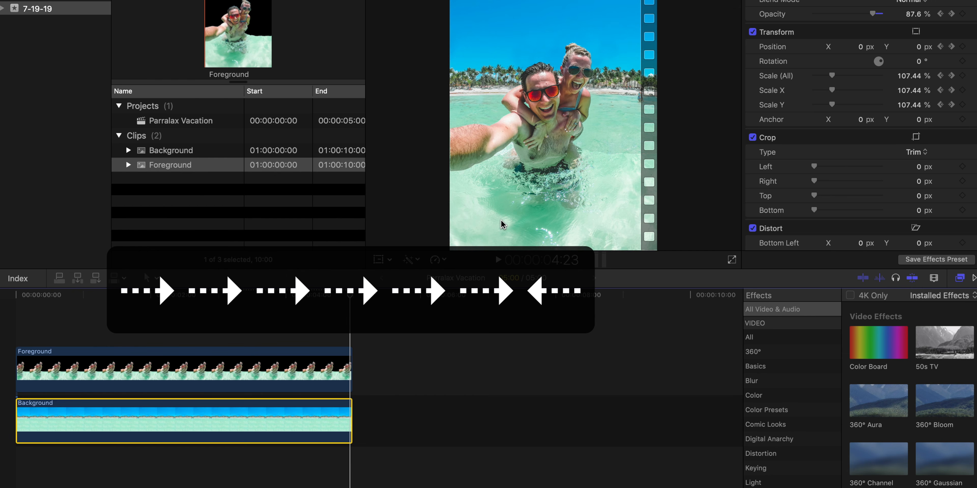
left_click(912, 15)
type("75")
key("Return")
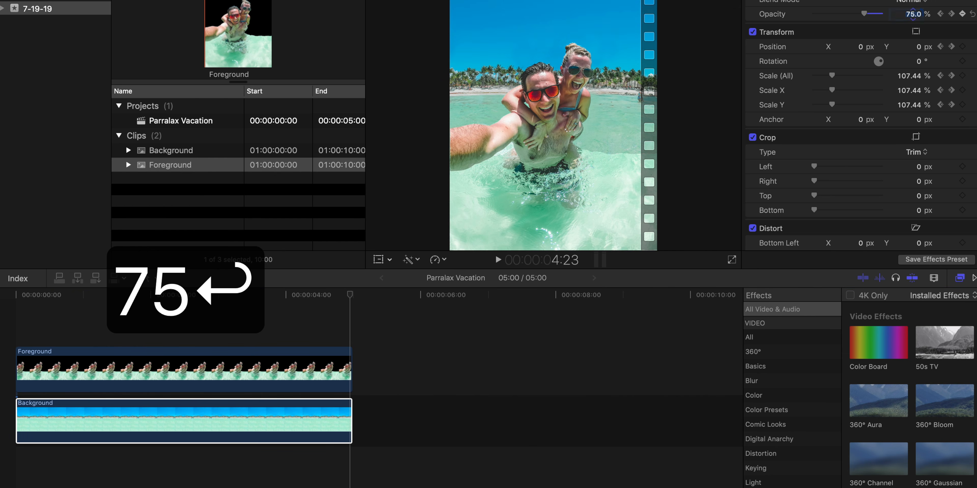
- Set the Background clip's overall scale to 115% on its last frame at 4:23 and play back the animation
left_click(909, 76)
type("115")
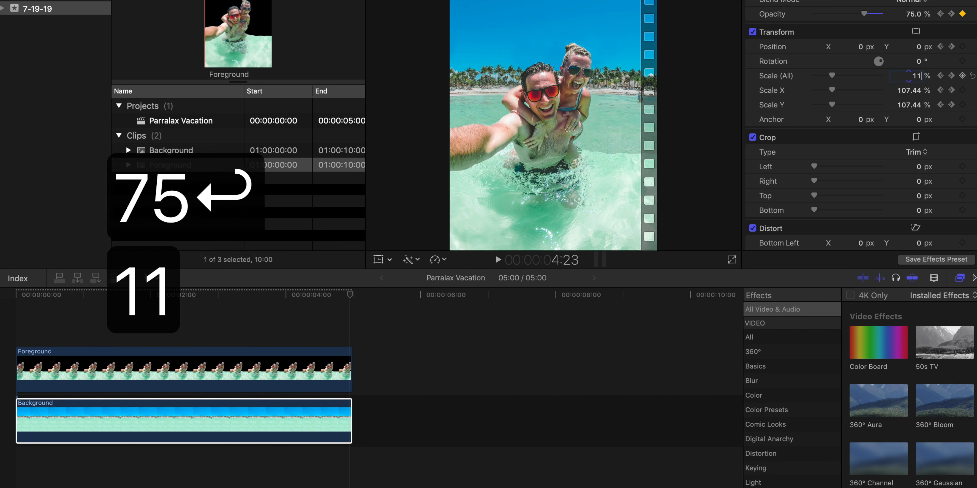
key("Return")
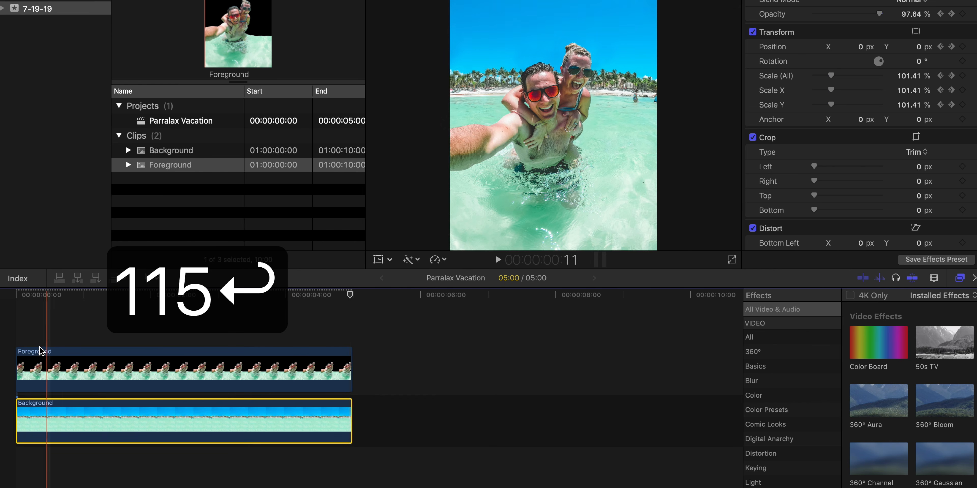
key("space")
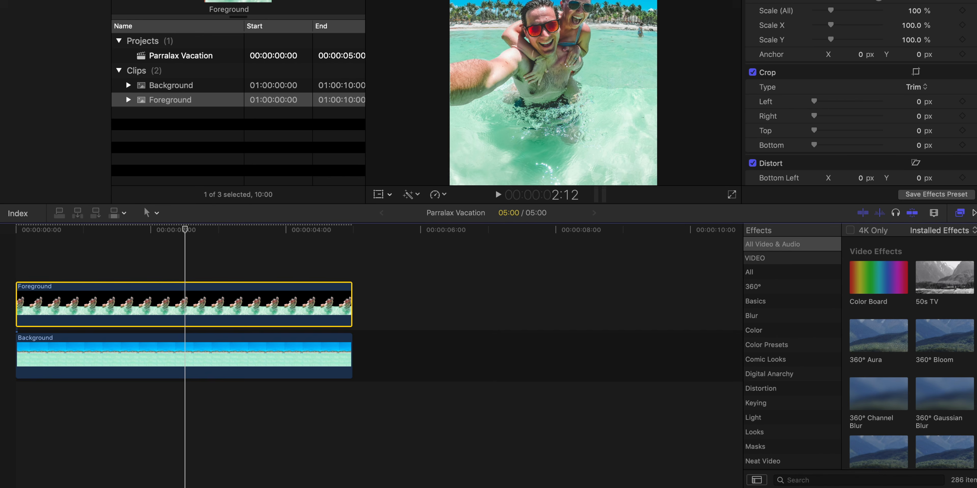
- Search the effects for "mask" and apply the Draw Mask effect to the Foreground clip
left_click(801, 479)
type("mask")
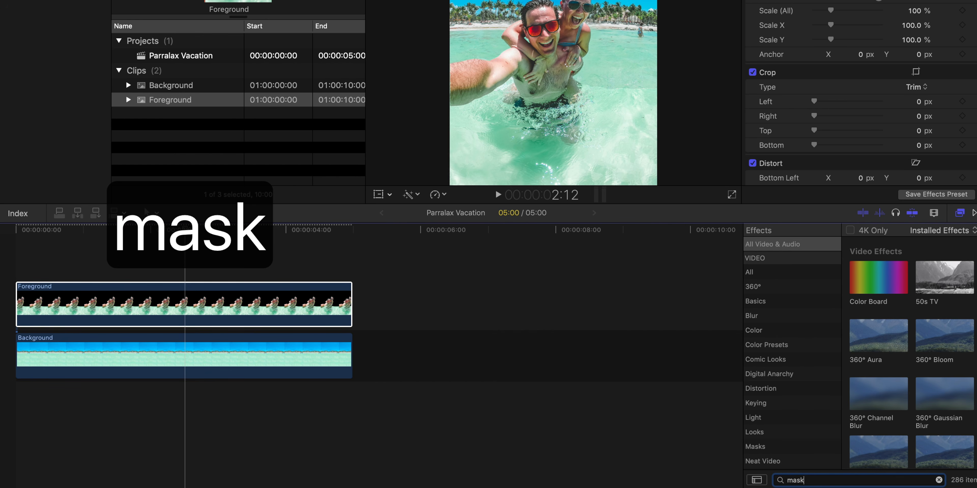
mouse_move(877, 272)
left_mouse_down()
mouse_move(338, 323)
mouse_move(334, 309)
left_mouse_up()
- At 3:08, draw a five-point mask over the water beside the couple along the image's right edge, invert it, and set its feather to 360
left_click(243, 229)
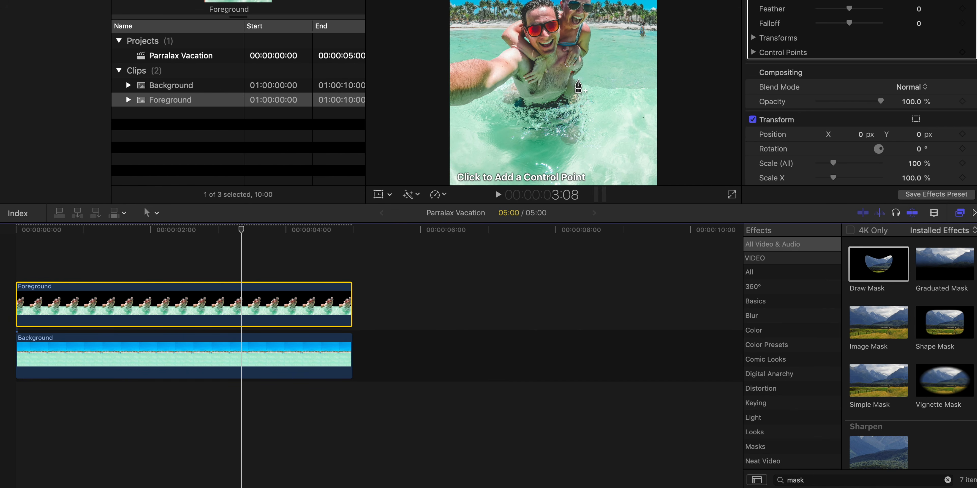
left_click(579, 80)
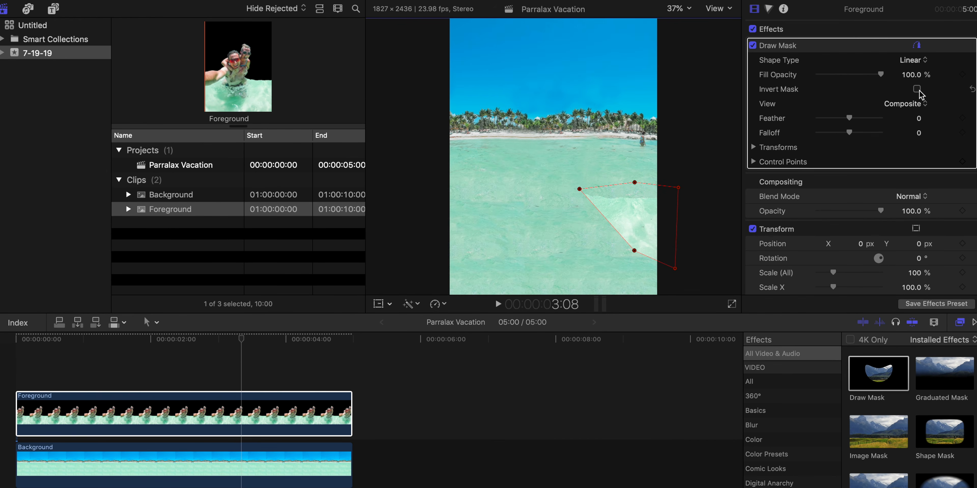
left_click(917, 90)
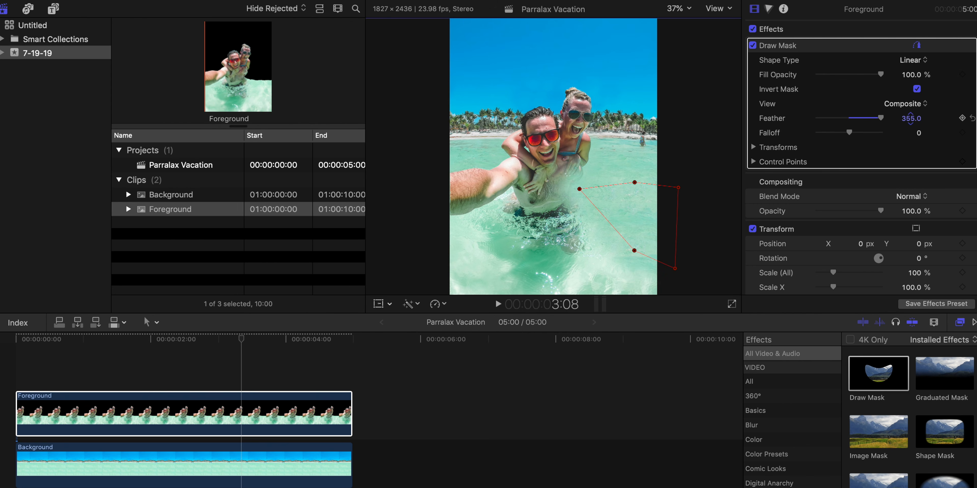
- Move the mask's two inner control points away from the couple toward the image's right edge and play the animation from the start
left_click_drag(580, 190, 592, 191)
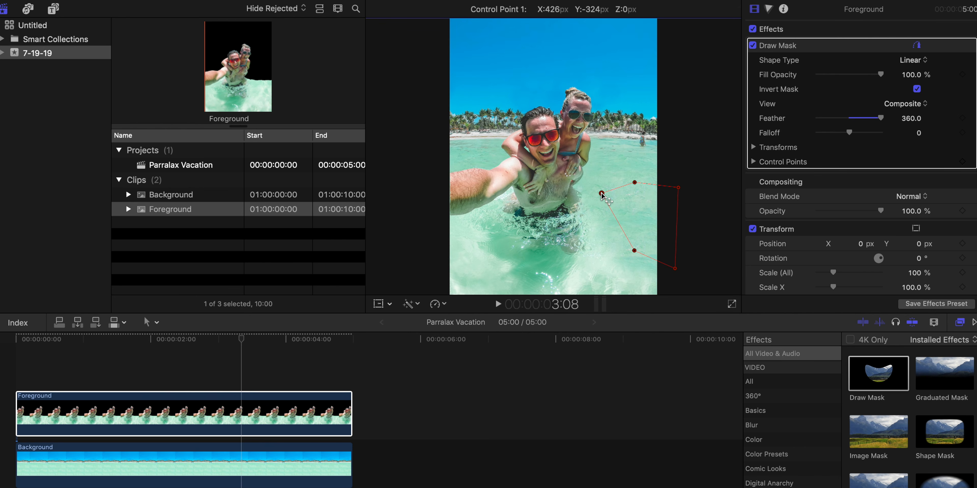
left_click_drag(635, 253, 646, 253)
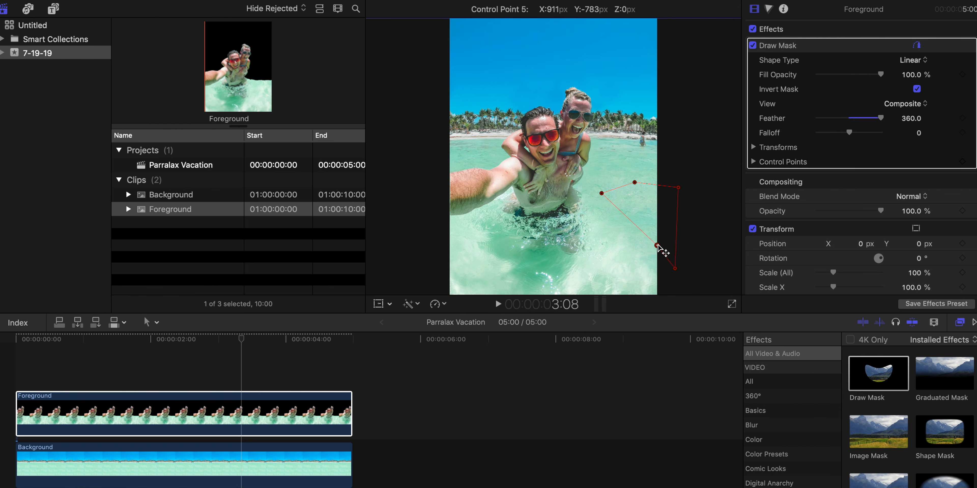
left_click(23, 394)
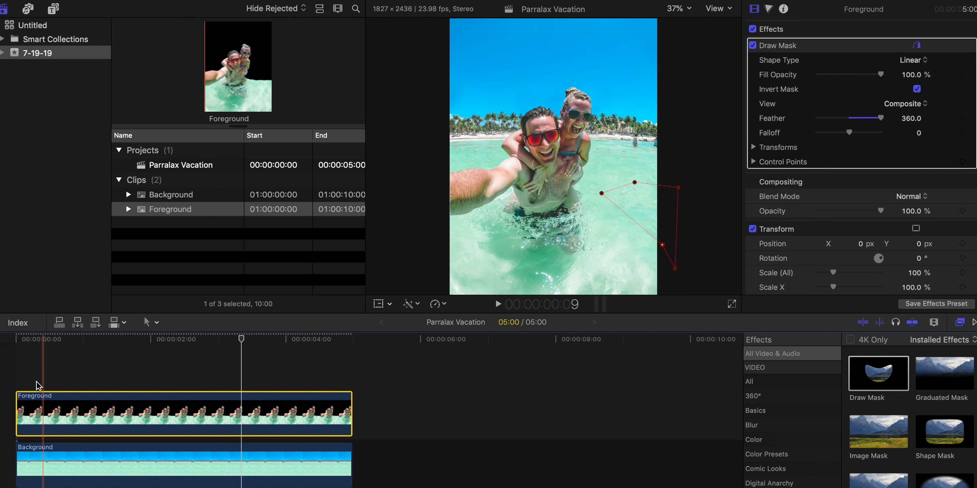
key("space")
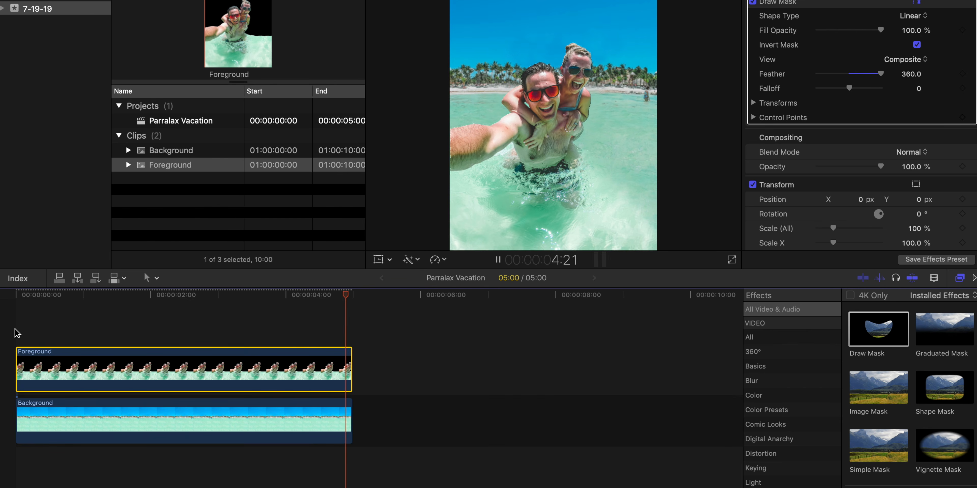
key("space")
- On the Foreground clip's first frame, add a position keyframe, scale the clip to 109%, and set its X position to 60 px
left_click(11, 297)
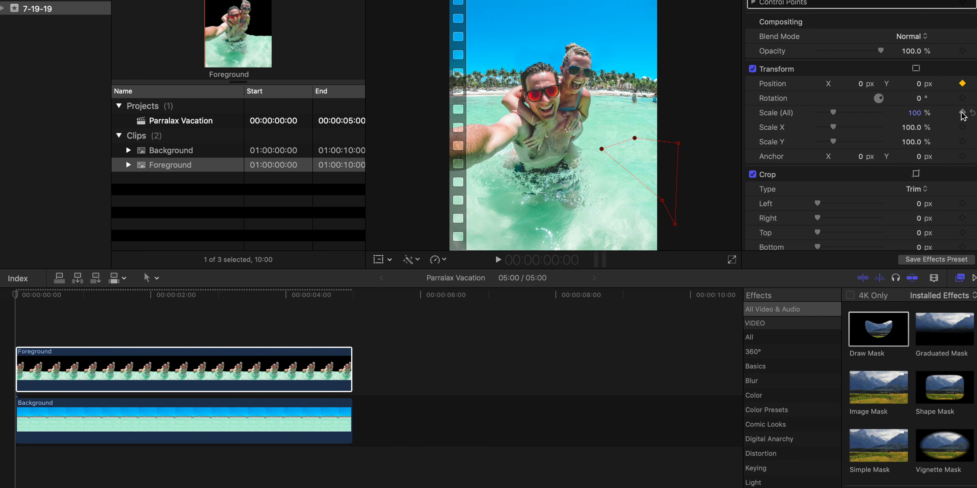
left_click_drag(915, 116, 919, 114)
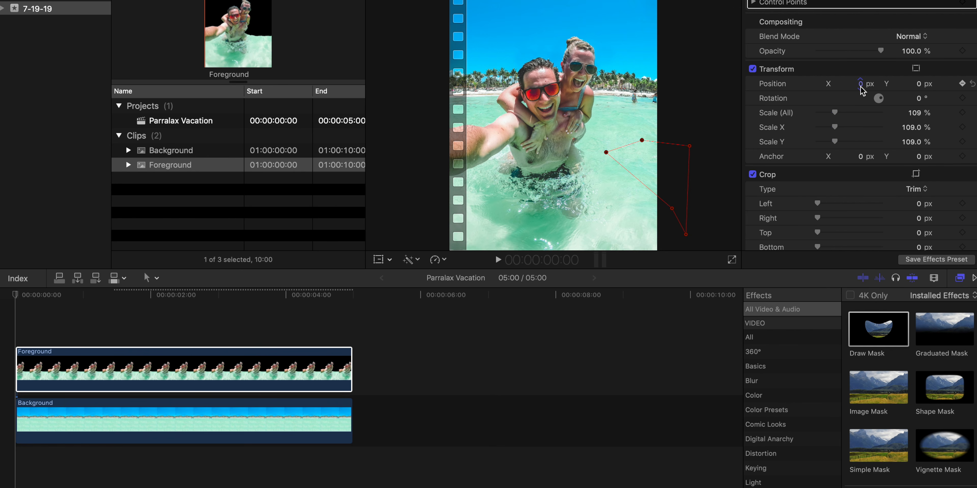
left_click_drag(860, 87, 874, 86)
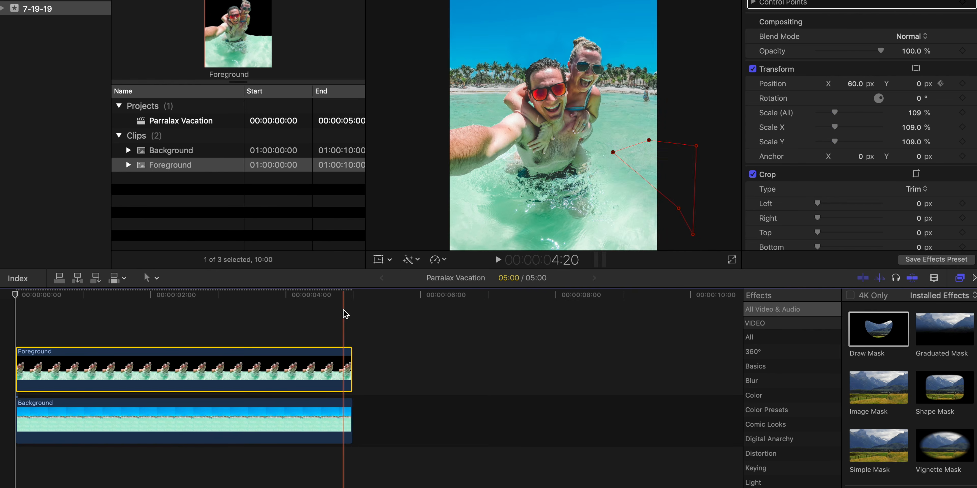
- Set the Foreground clip's X position to -83.3 px on its last frame at 4:23 and play the movement from the start
key("Left")
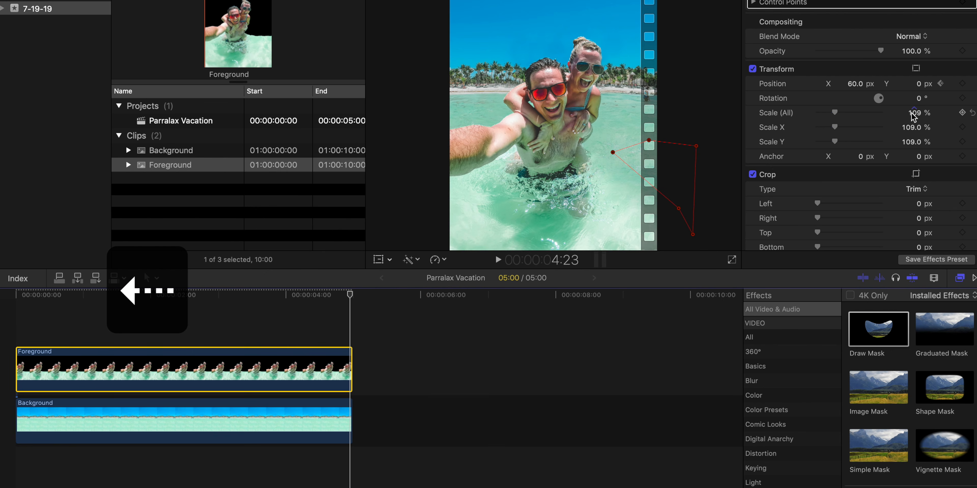
mouse_move(853, 88)
left_mouse_down()
mouse_move(842, 88)
mouse_move(855, 84)
left_mouse_up()
key("Home")
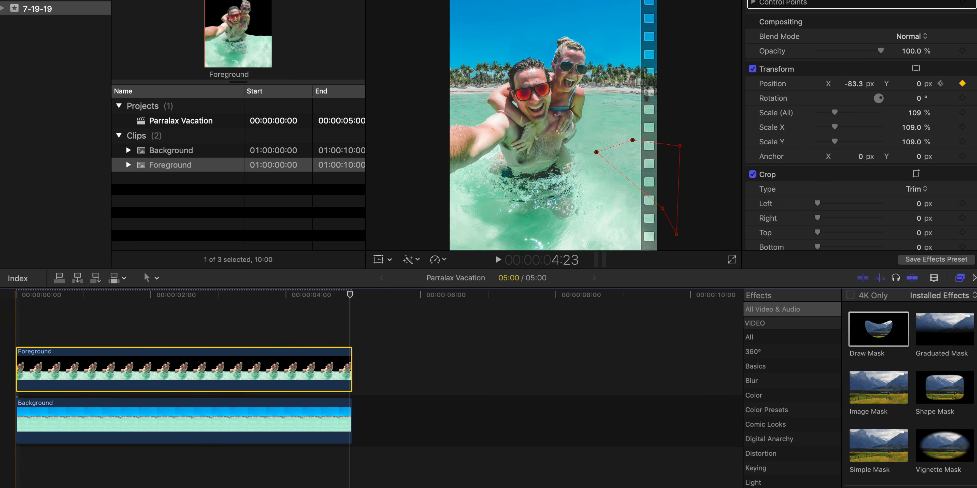
key("space")
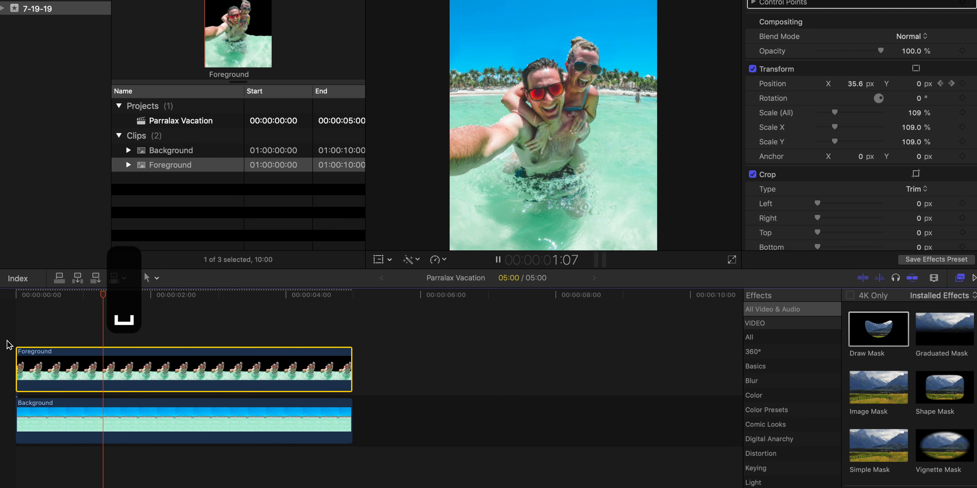
key("space")
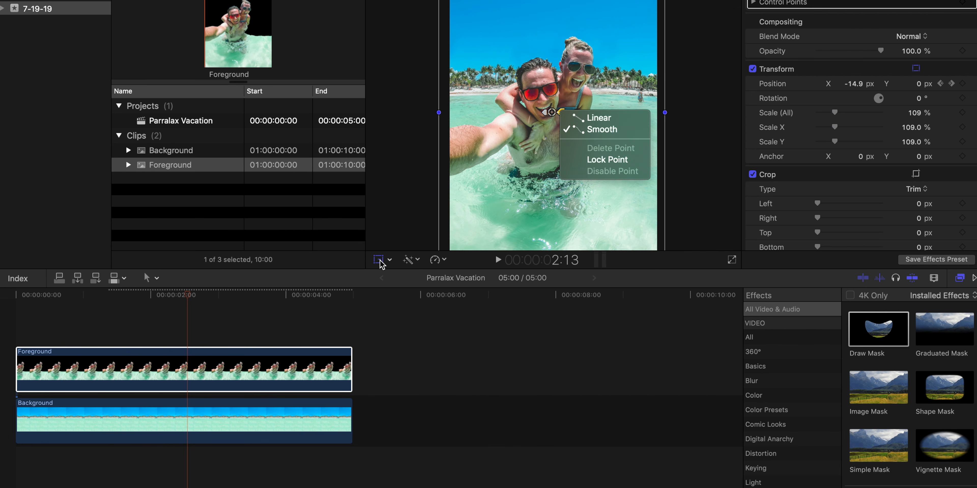
- Make both end points of the Foreground clip's motion path linear and play the animation
left_click(600, 119)
right_click(574, 113)
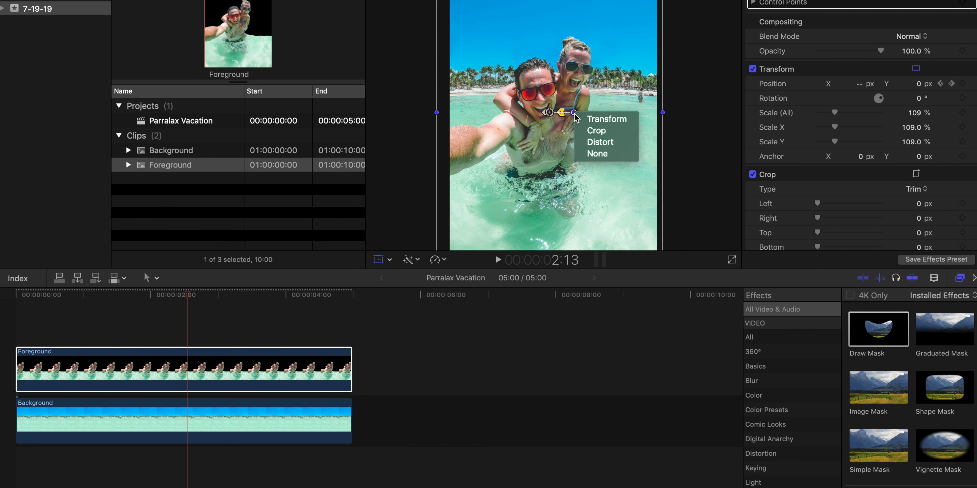
right_click(548, 115)
right_click(547, 115)
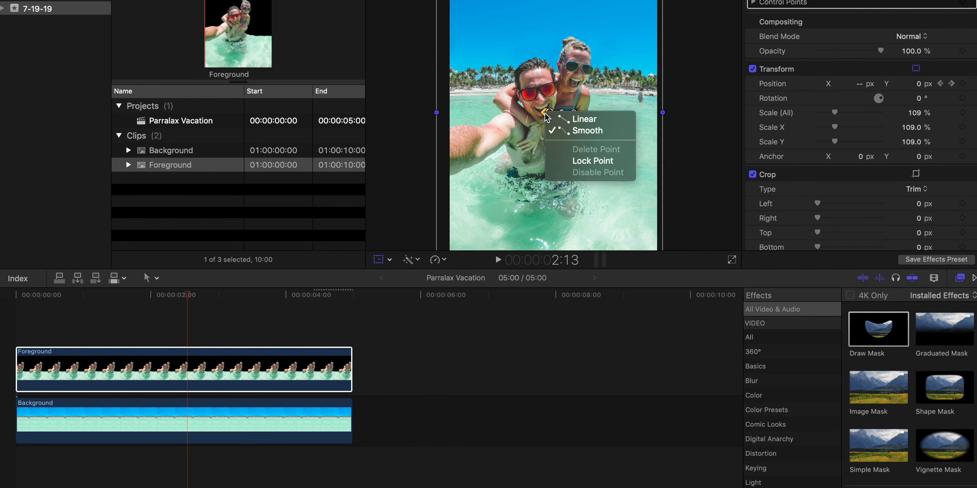
left_click(571, 121)
left_click(720, 2)
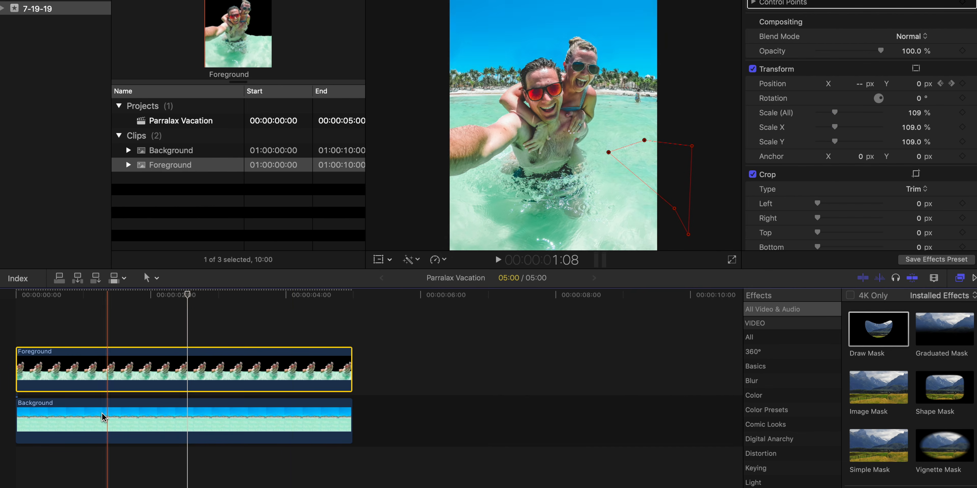
key("space")
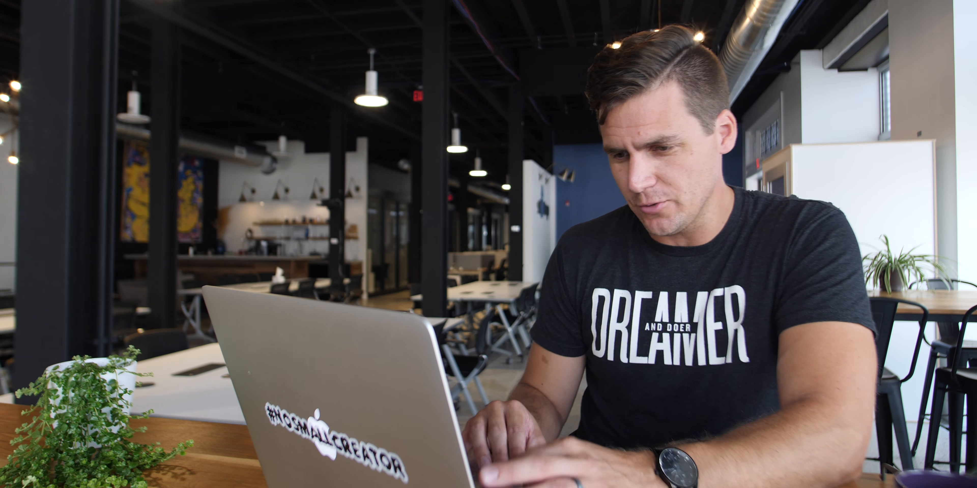
- Duplicate the Foreground and Background clips directly after the originals in the timeline
key("super+c")
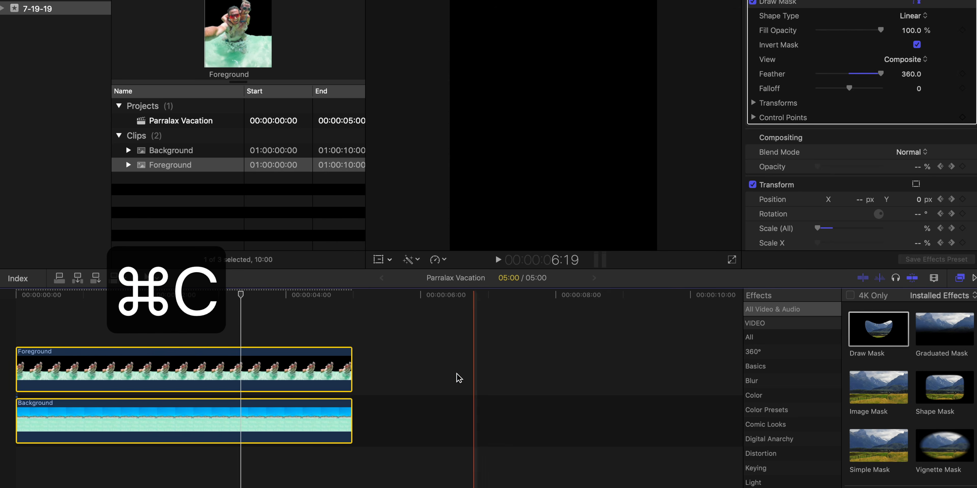
left_click(354, 333)
key("super+v")
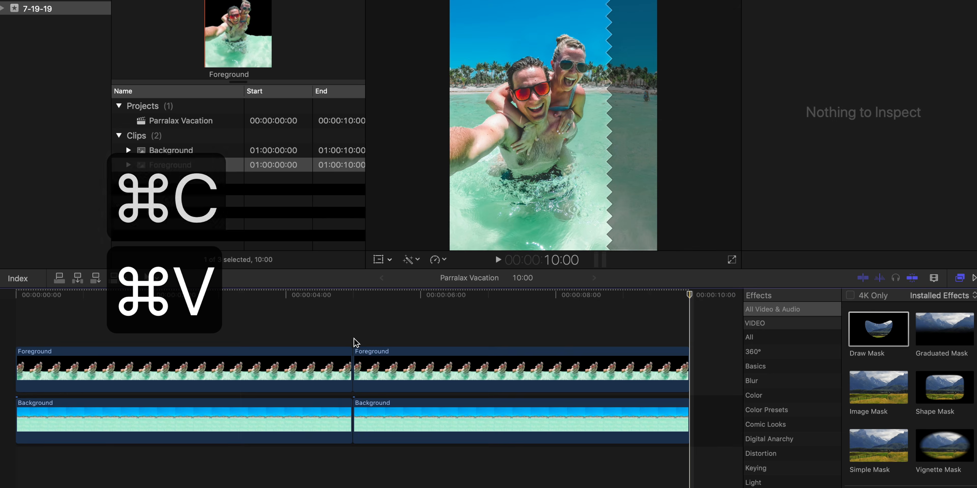
- Cut the duplicated Foreground and Background clips at 5:01 and delete their first frame
key("super+equal")
key("super+equal")
key("super+equal")
key("Right")
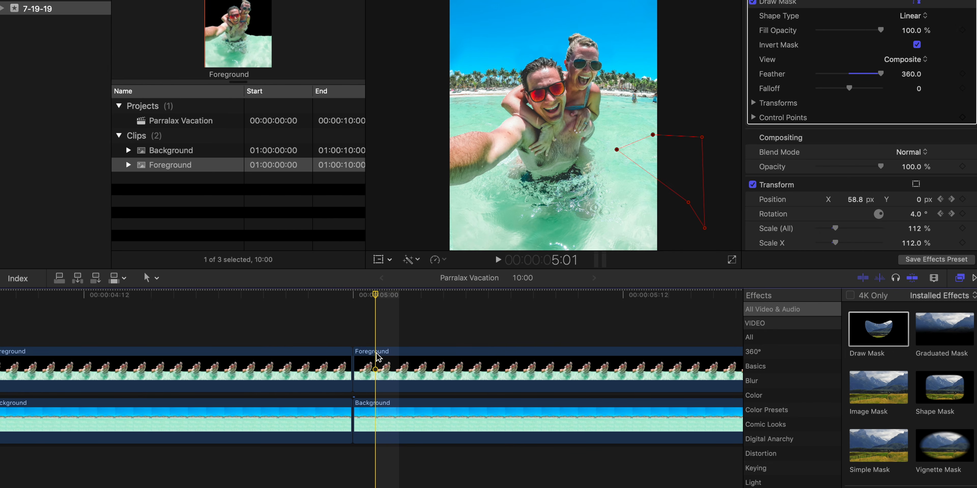
key("super+b")
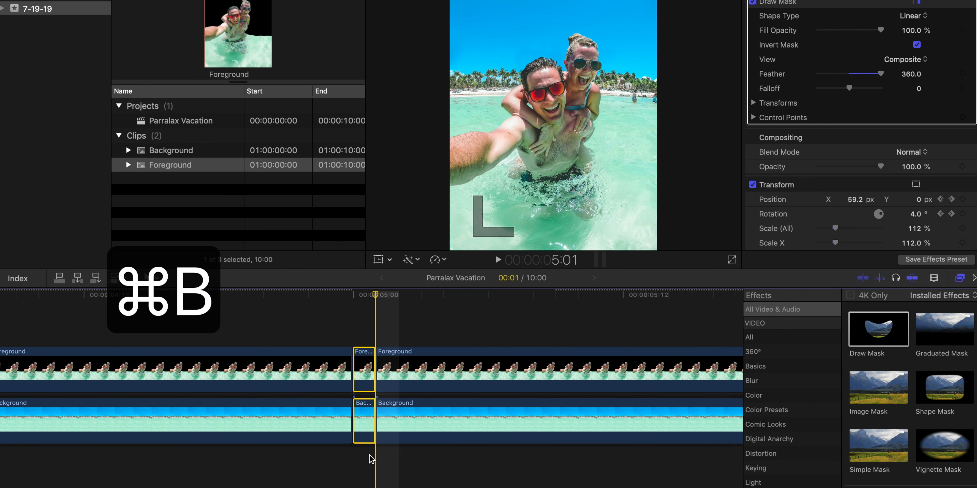
key("BackSpace")
- Cut the duplicated Foreground and Background clips at 9:22 and delete their last frame
scroll(371, 459, "right", 5)
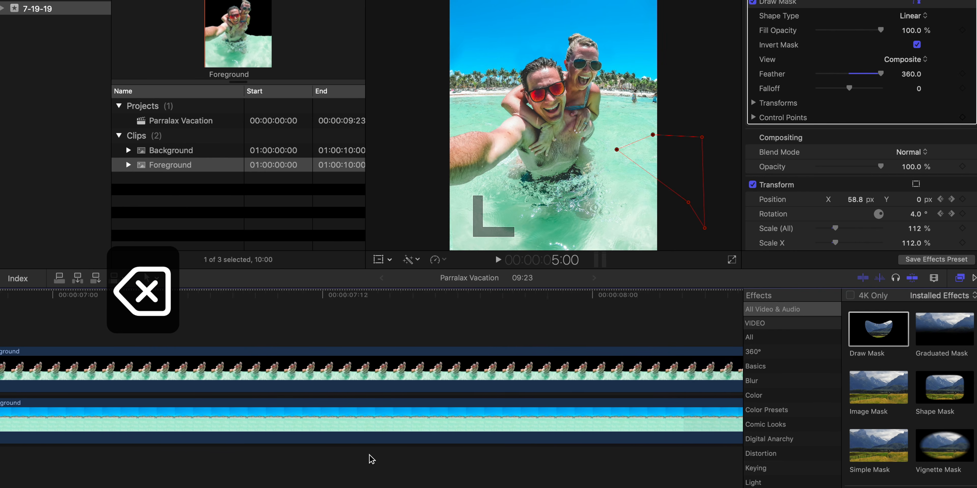
key("super+minus")
key("super+minus")
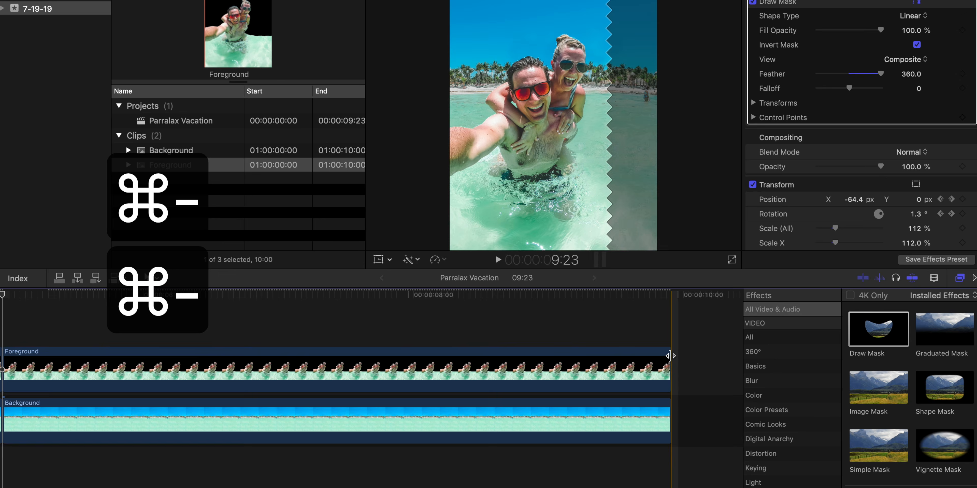
key("Left")
key("super+b")
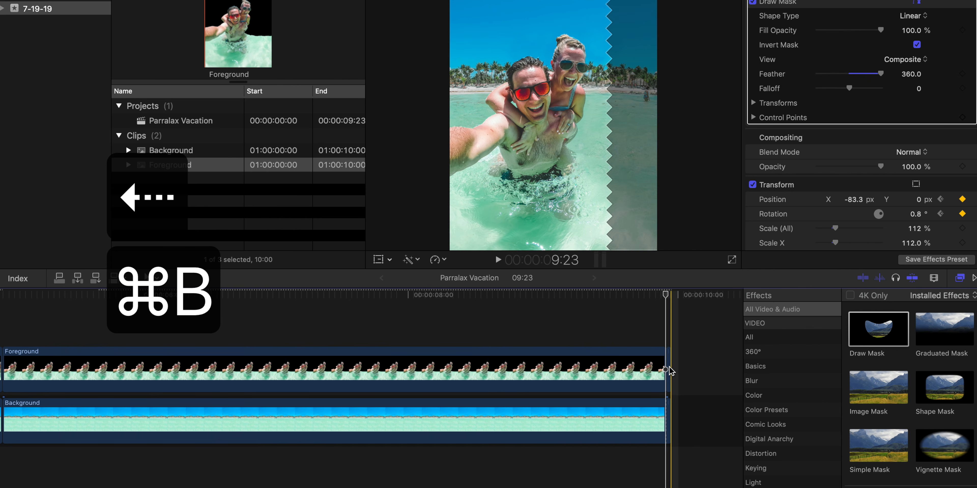
left_click(669, 370)
left_click(669, 409)
key("BackSpace")
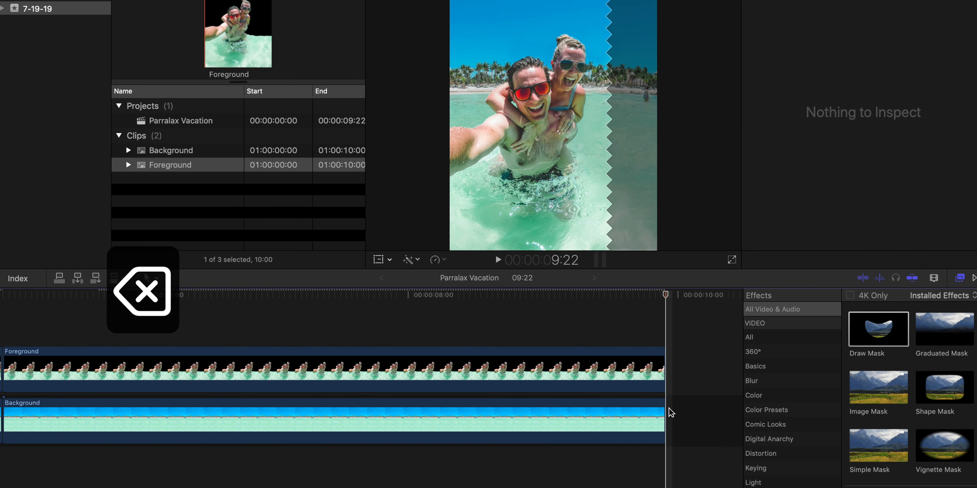
- Combine the duplicated Foreground and Background clips into a compound clip with the default settings
key("super+minus")
key("super+minus")
left_click_drag(294, 317, 284, 479)
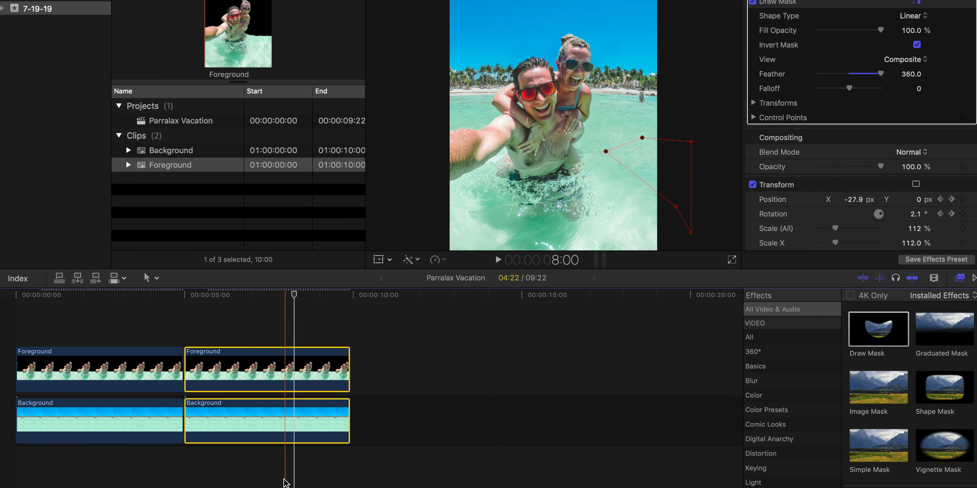
right_click(265, 363)
left_click(332, 373)
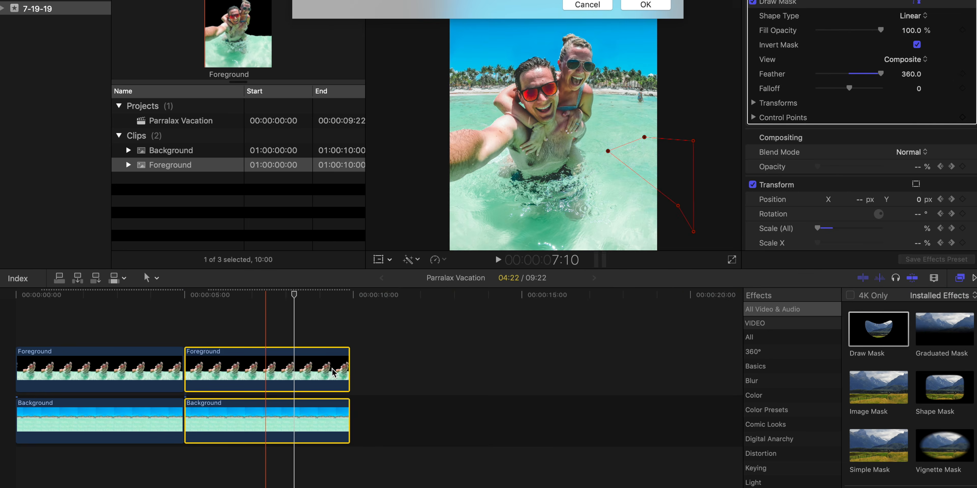
key("Return")
- Reverse the compound clip and play back the transition into it
left_click(439, 261)
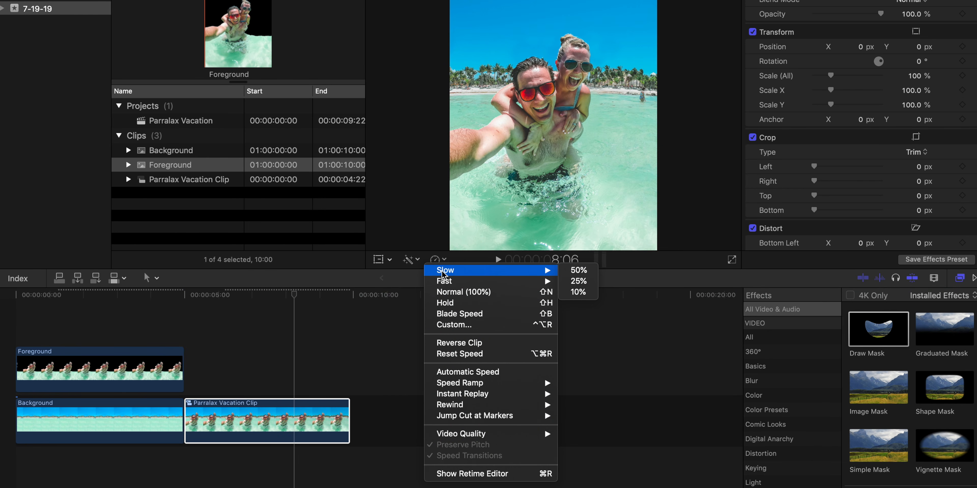
left_click(500, 344)
key("space")
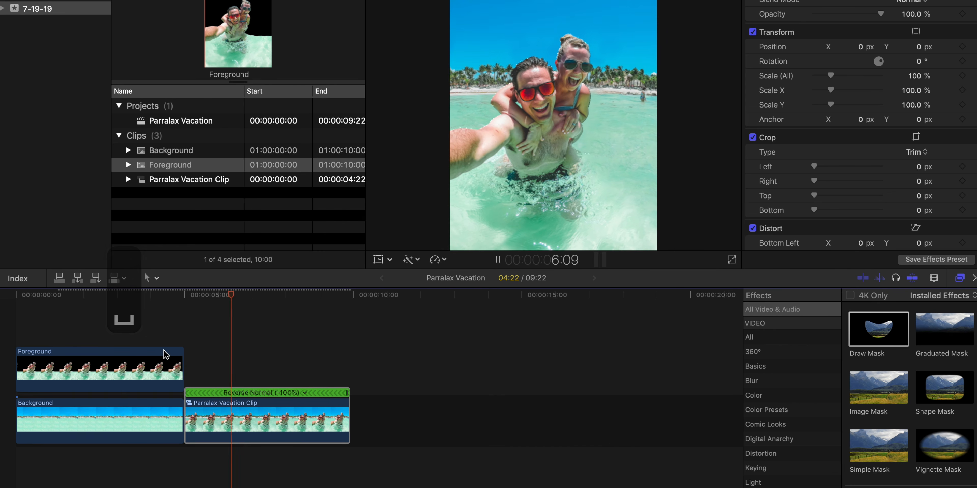
- Append a copy of the opening Foreground and Background clips after the reversed compound clip to test the loop
left_click(368, 362)
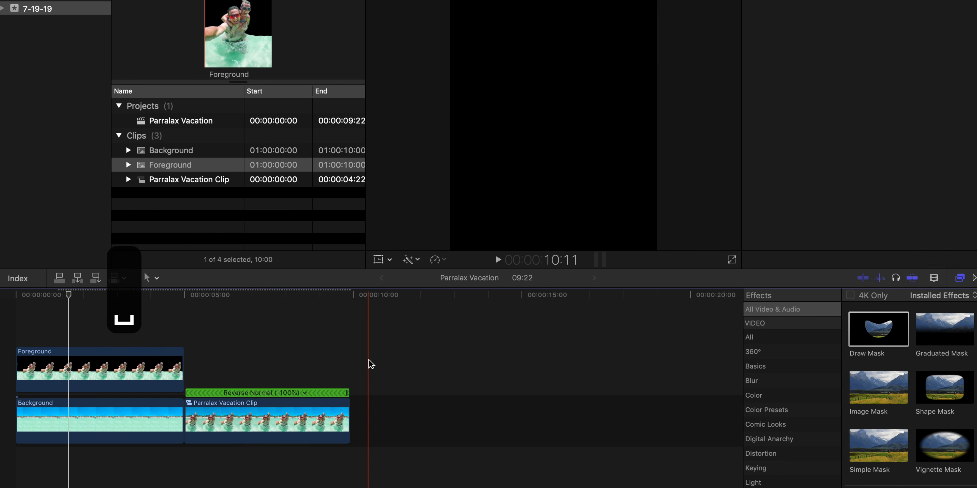
left_click_drag(163, 325, 144, 454)
key("super+c")
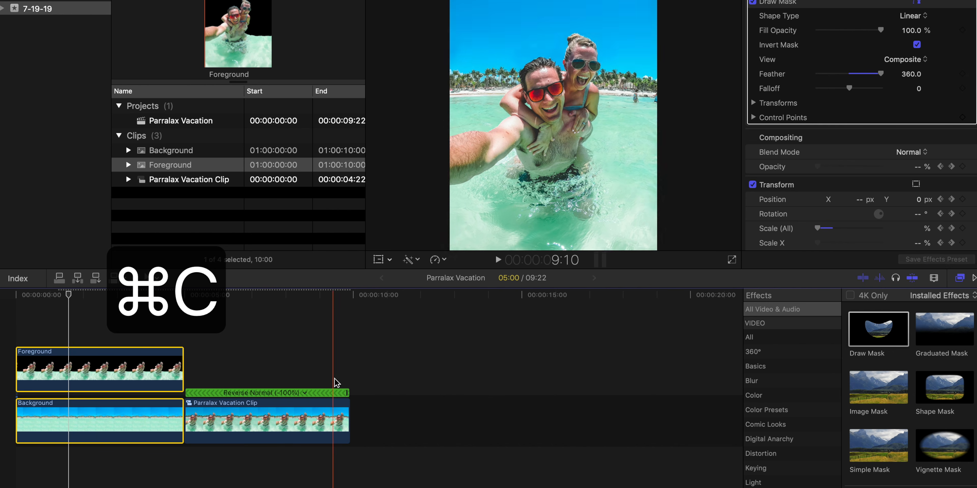
key("super+v")
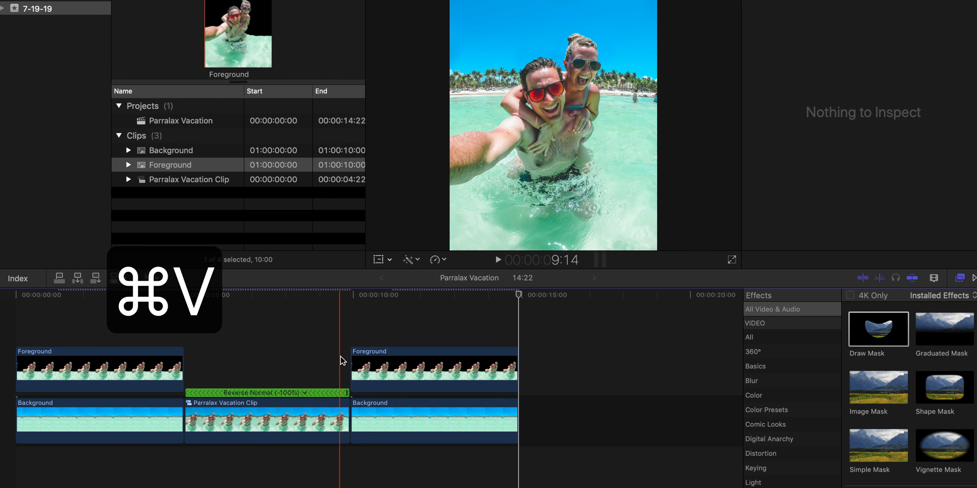
- Play back the transition from the reversed clip into the pasted Foreground and Background clips, and delete the pasted pair
key("space")
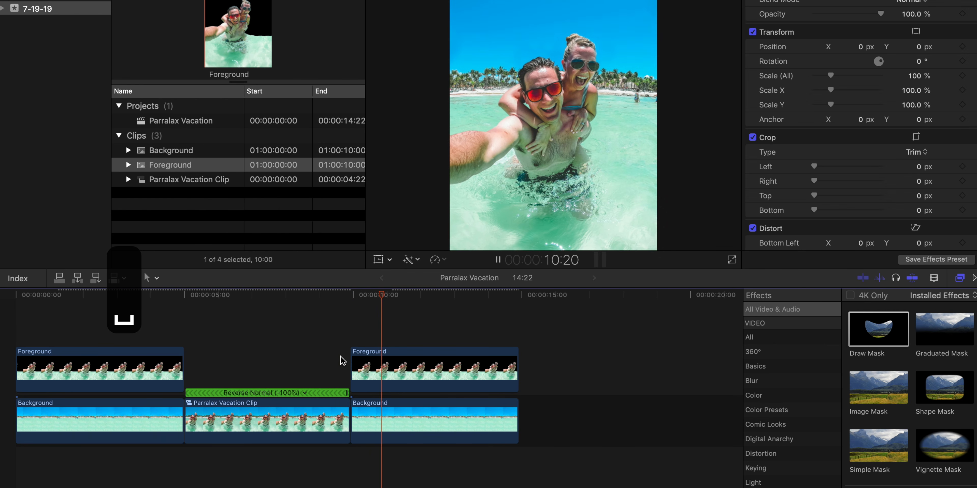
key("space")
key("space")
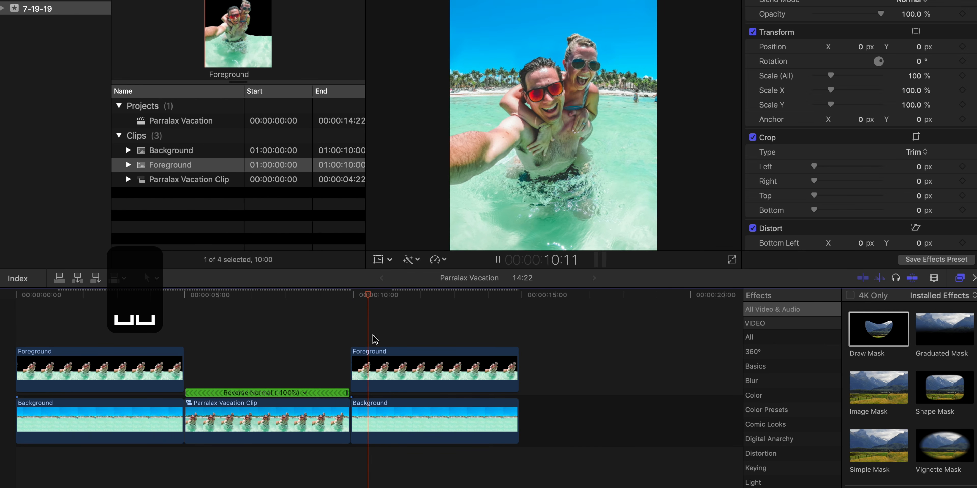
key("space")
left_click_drag(428, 322, 436, 461)
key("BackSpace")
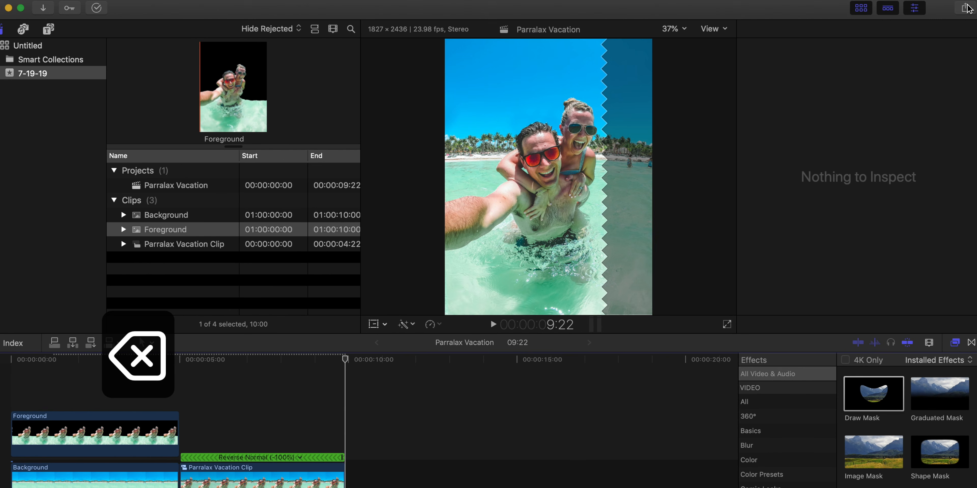
- Set up an Apple Devices 1080p export with the H.264 Better Quality codec and 1620 x 2160 resolution
left_click(965, 8)
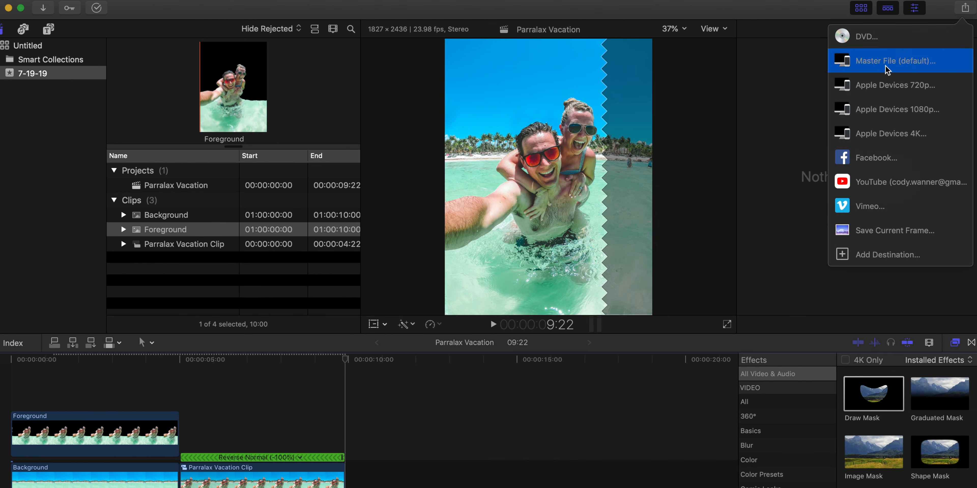
left_click(884, 112)
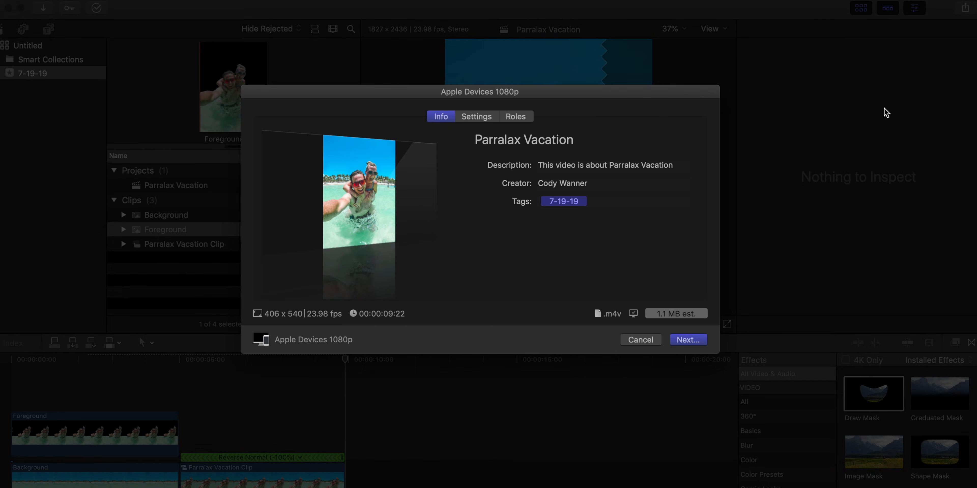
left_click(467, 116)
left_click(606, 194)
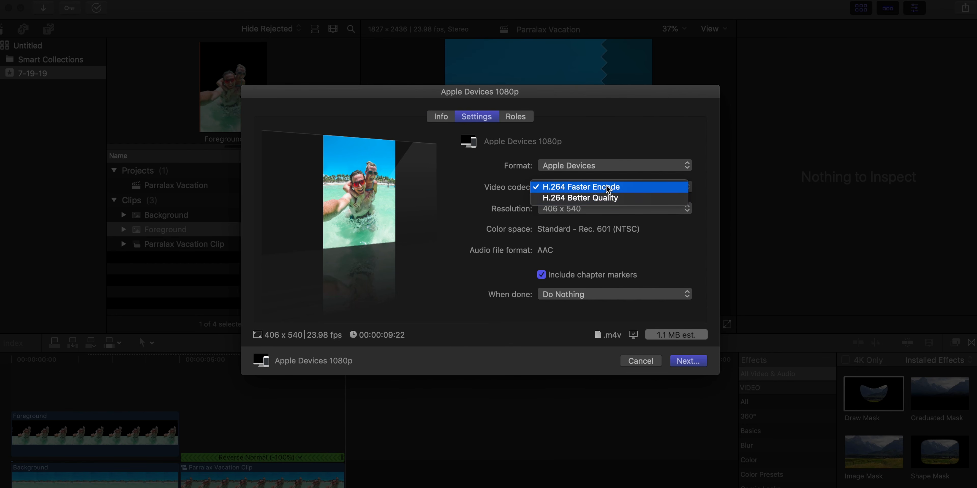
left_click(606, 200)
left_click(592, 209)
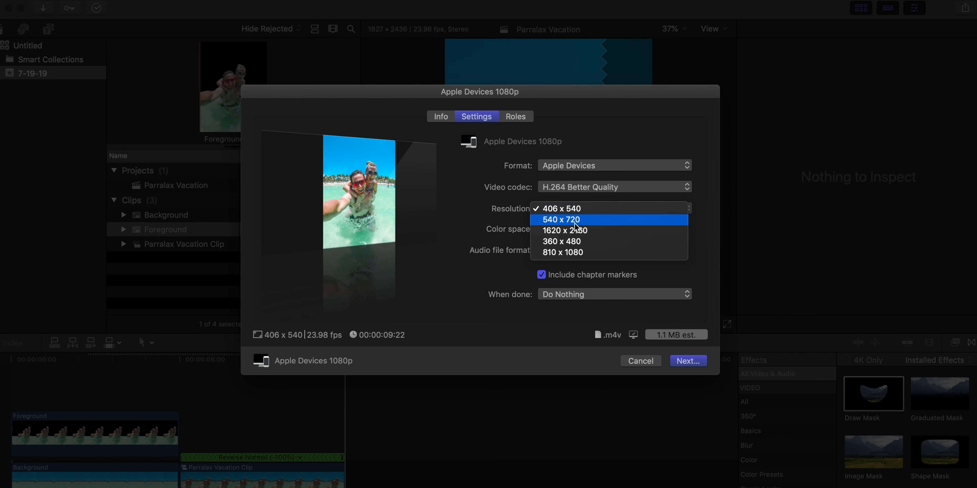
left_click(589, 231)
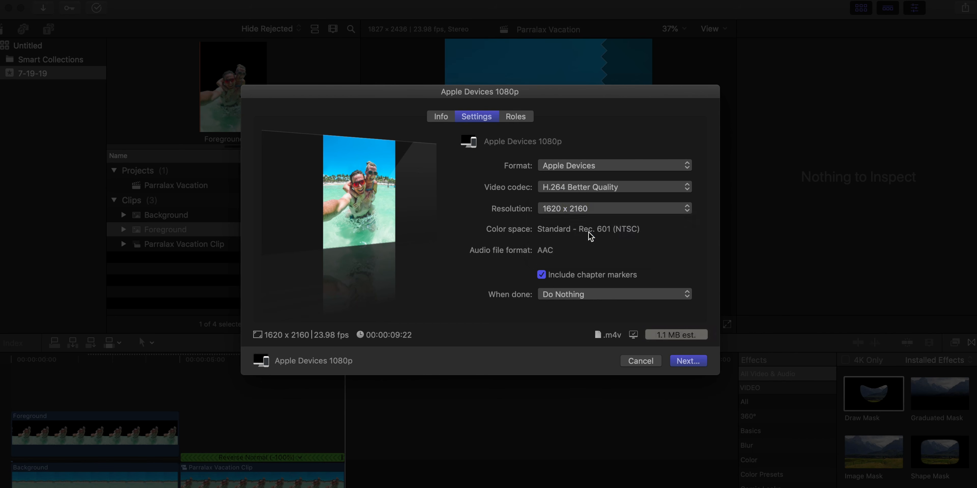
- Save the exported video to the Desktop as Parralax Vacation
left_click(686, 361)
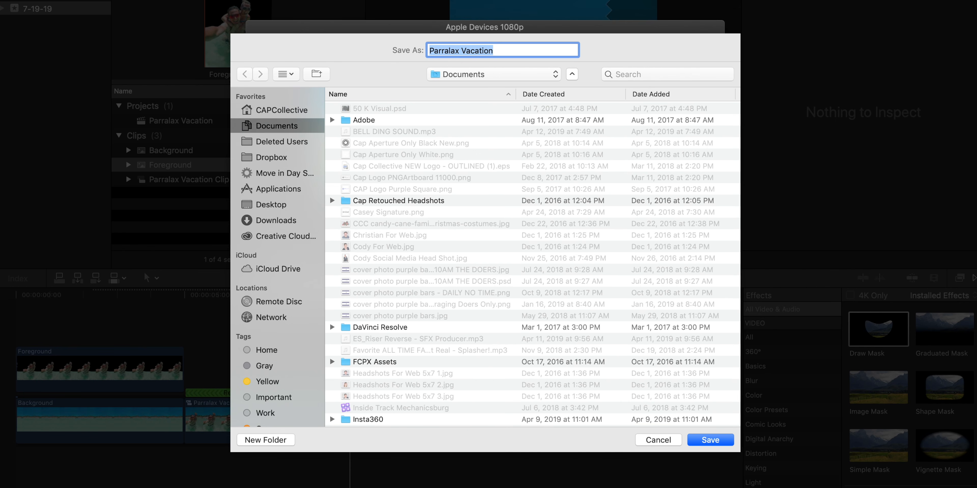
left_click(286, 209)
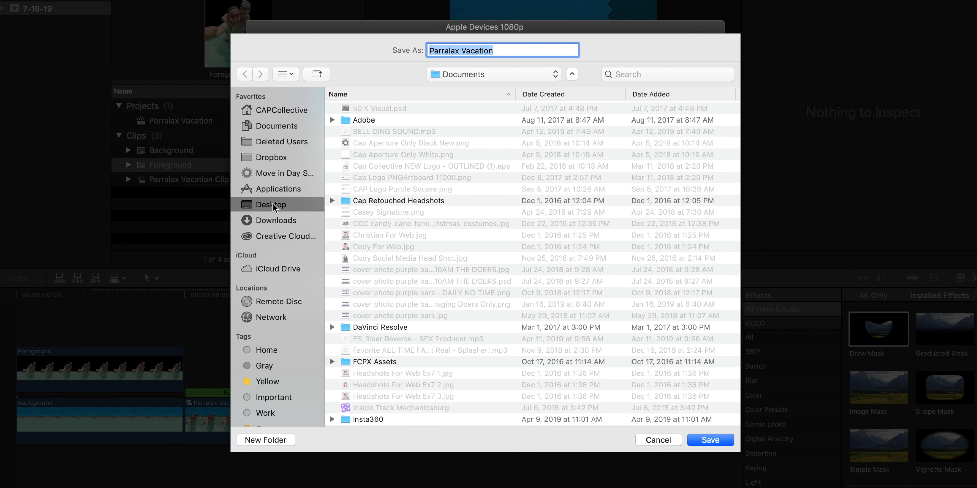
left_click(718, 441)
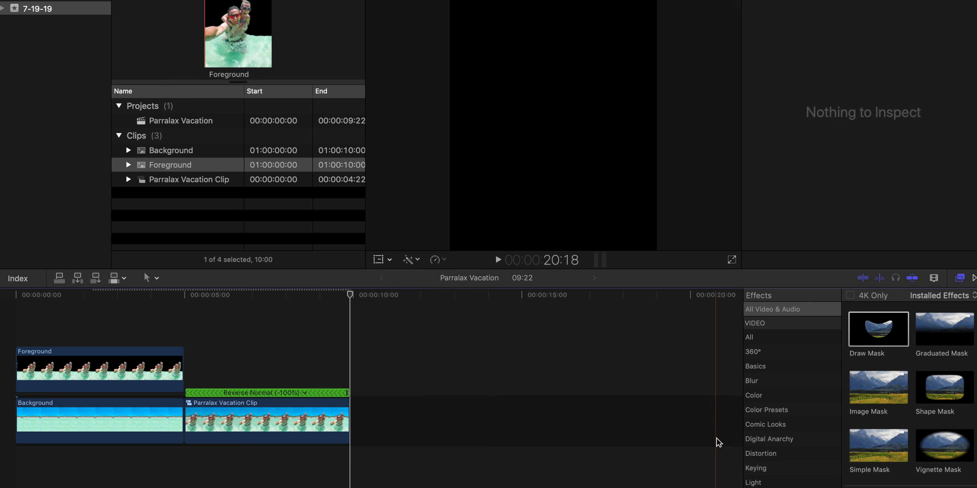